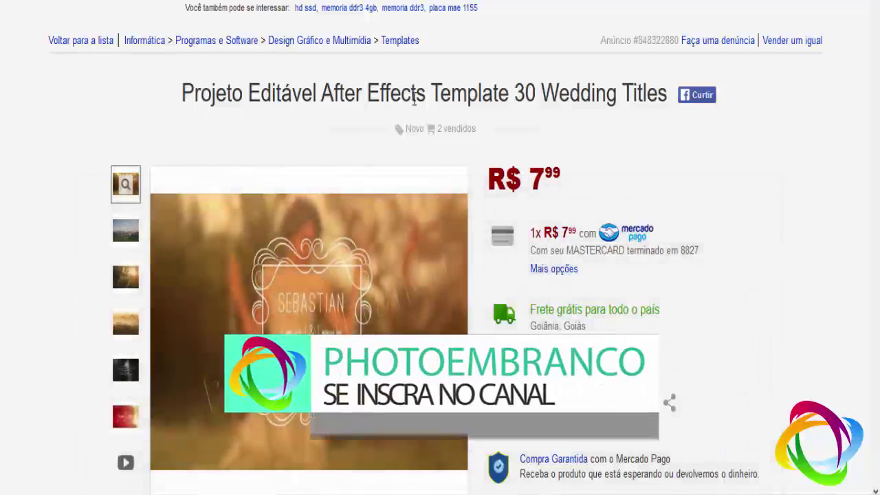
Step: Highlight '30 Wedding Titles' in the listing's product title several times
{"action": "left_click_drag", "start_coordinate": [428, 89], "coordinate": [522, 89]}
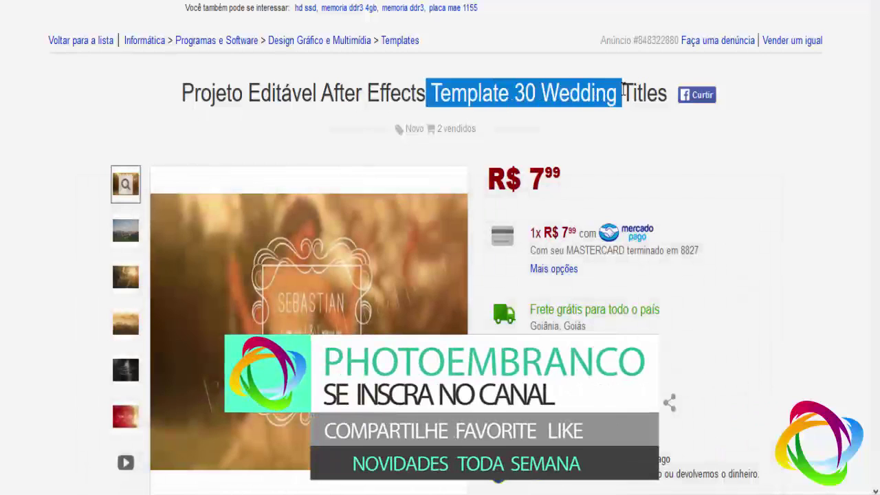
{"action": "left_click", "coordinate": [521, 90]}
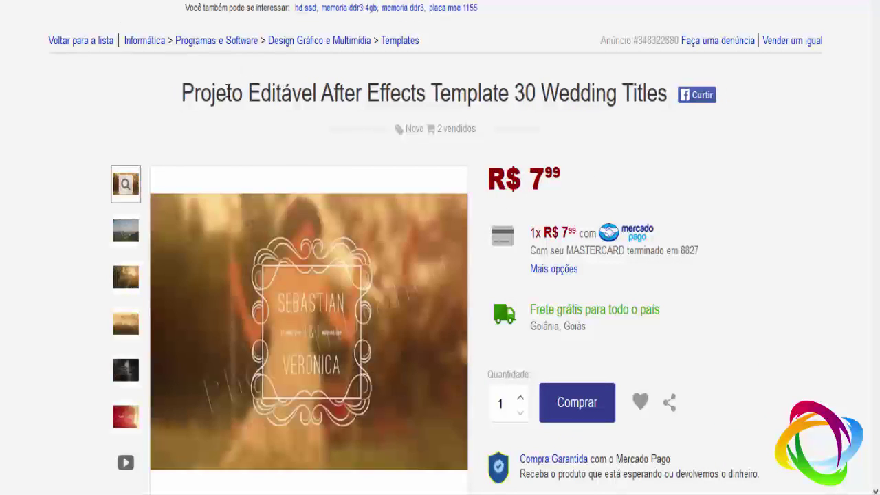
{"action": "left_click_drag", "start_coordinate": [203, 89], "coordinate": [535, 93]}
{"action": "left_click", "coordinate": [39, 115]}
{"action": "left_click_drag", "start_coordinate": [517, 92], "coordinate": [657, 95]}
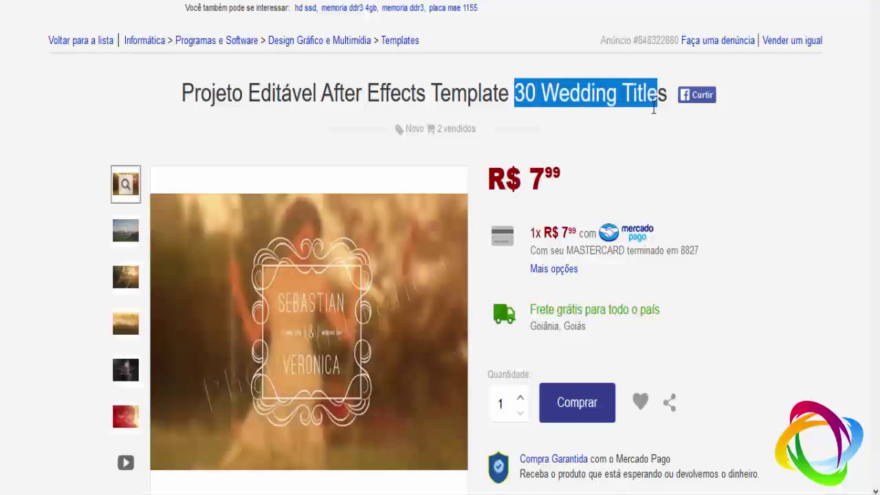
{"action": "left_click", "coordinate": [628, 128]}
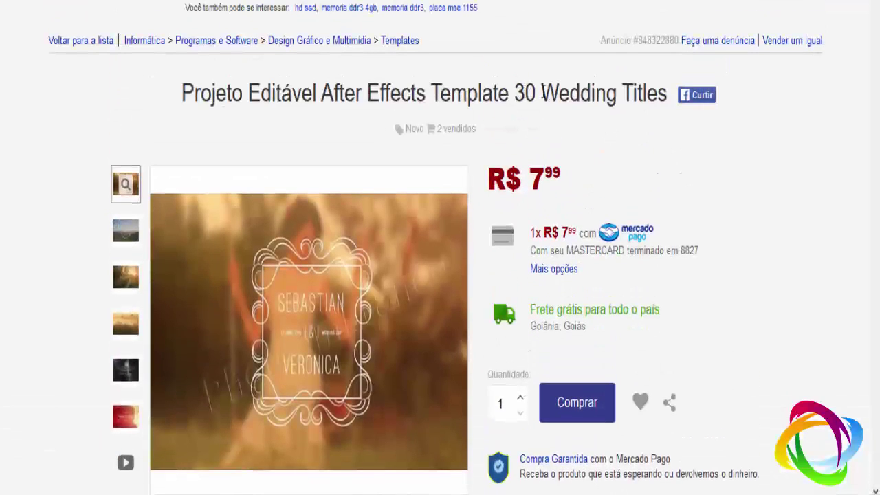
{"action": "left_click_drag", "start_coordinate": [515, 93], "coordinate": [640, 98]}
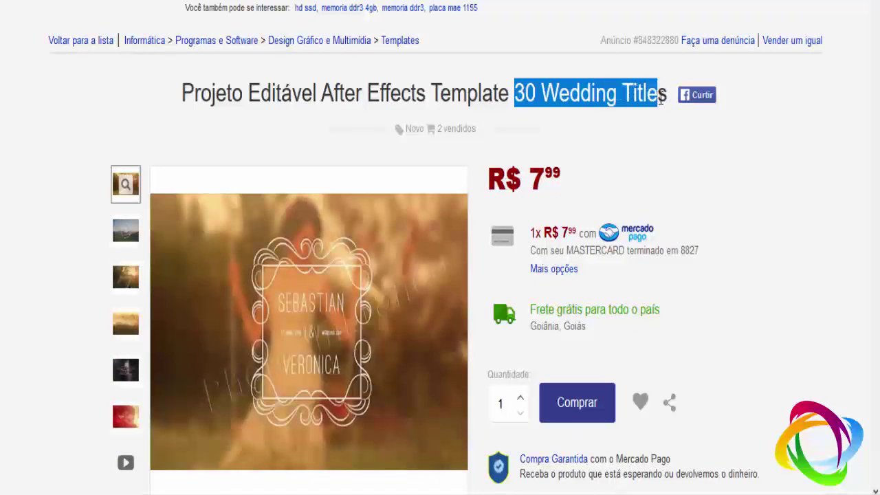
{"action": "left_click", "coordinate": [636, 117]}
Step: Start the template's preview video in the listing gallery and re-check the title
{"action": "scroll", "coordinate": [3, 134], "scroll_direction": "down", "scroll_amount": 2}
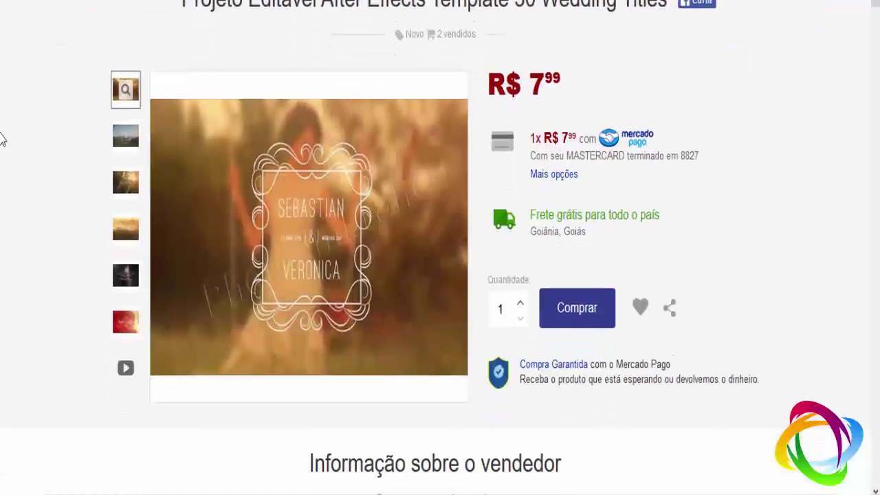
{"action": "left_click", "coordinate": [125, 369]}
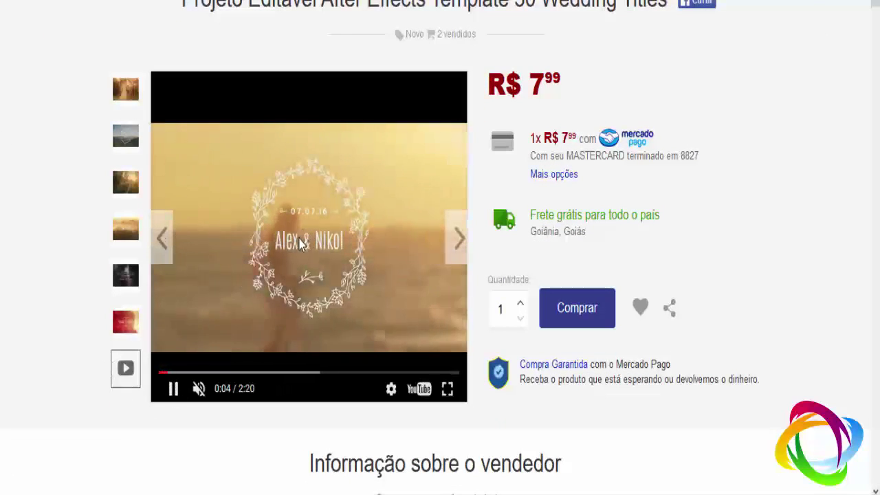
{"action": "scroll", "coordinate": [316, 223], "scroll_direction": "up", "scroll_amount": 2}
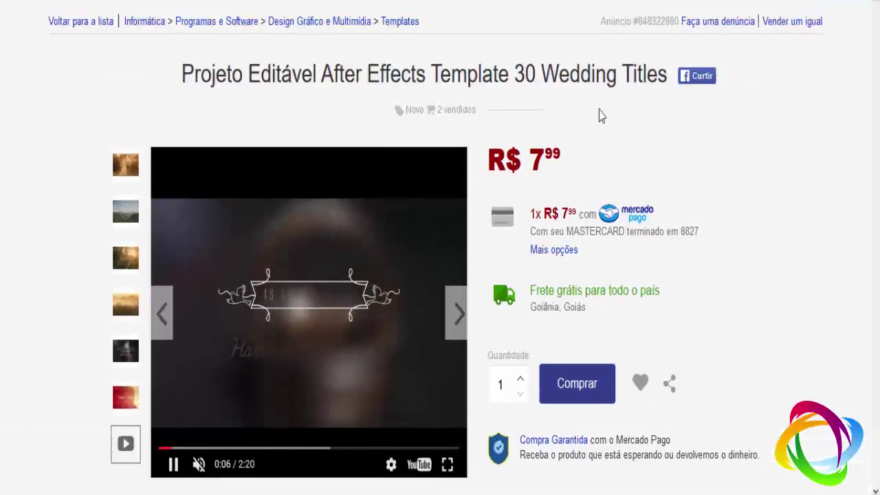
{"action": "left_click_drag", "start_coordinate": [514, 93], "coordinate": [667, 94]}
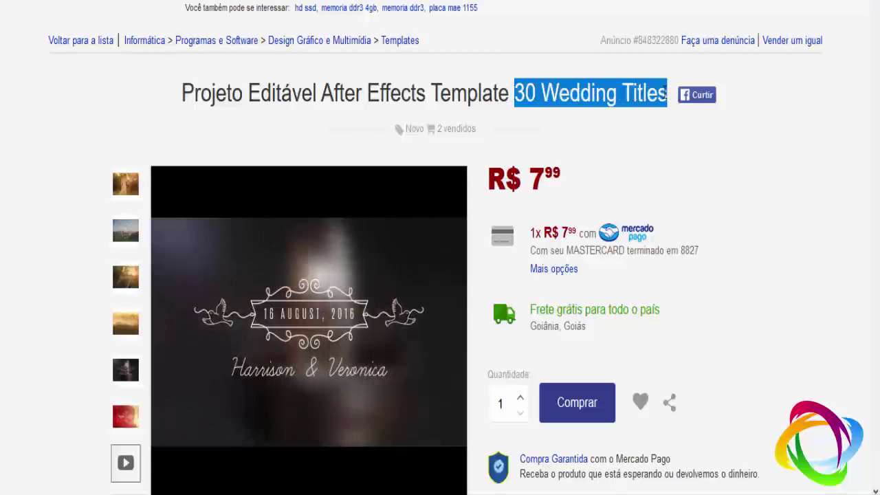
{"action": "left_click", "coordinate": [601, 92]}
{"action": "scroll", "coordinate": [303, 240], "scroll_direction": "down", "scroll_amount": 2}
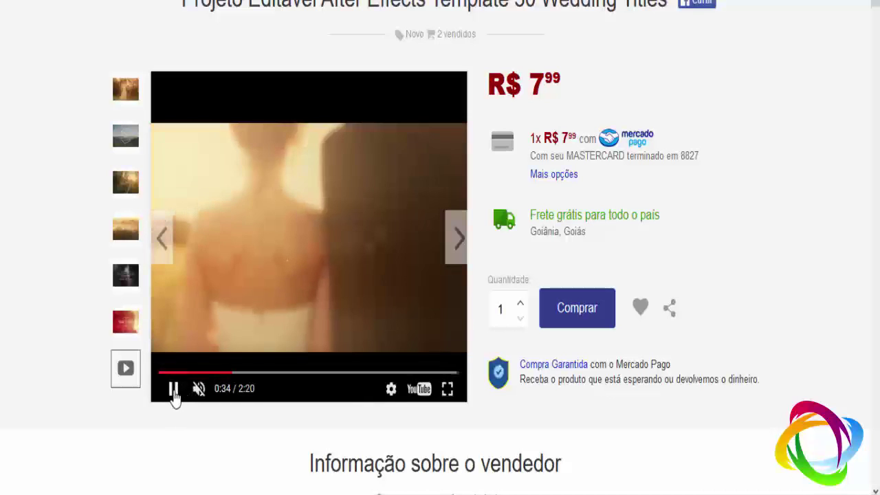
Step: Show the first gallery still and scroll through the description's title examples and back up
{"action": "left_click", "coordinate": [126, 96]}
{"action": "scroll", "coordinate": [16, 177], "scroll_direction": "down", "scroll_amount": 5}
{"action": "scroll", "coordinate": [37, 200], "scroll_direction": "down", "scroll_amount": 5}
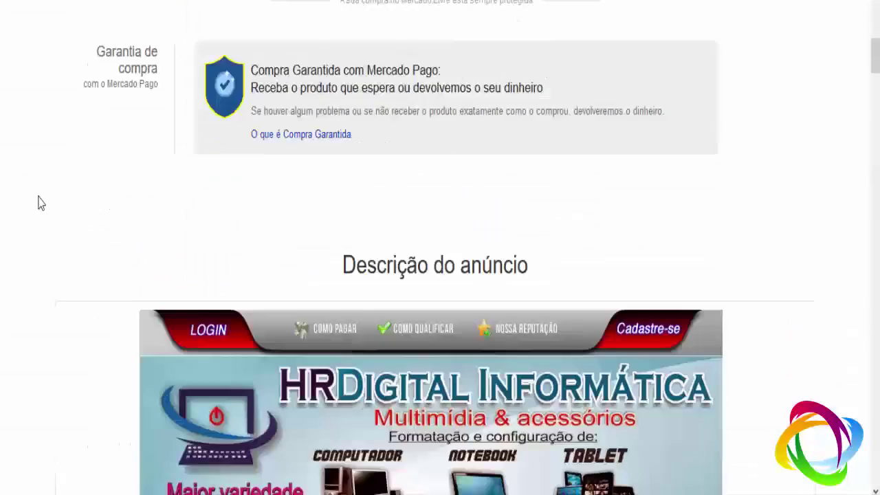
{"action": "scroll", "coordinate": [37, 200], "scroll_direction": "down", "scroll_amount": 5}
{"action": "scroll", "coordinate": [118, 205], "scroll_direction": "down", "scroll_amount": 5}
{"action": "scroll", "coordinate": [524, 281], "scroll_direction": "down", "scroll_amount": 2}
{"action": "scroll", "coordinate": [512, 277], "scroll_direction": "up", "scroll_amount": 2}
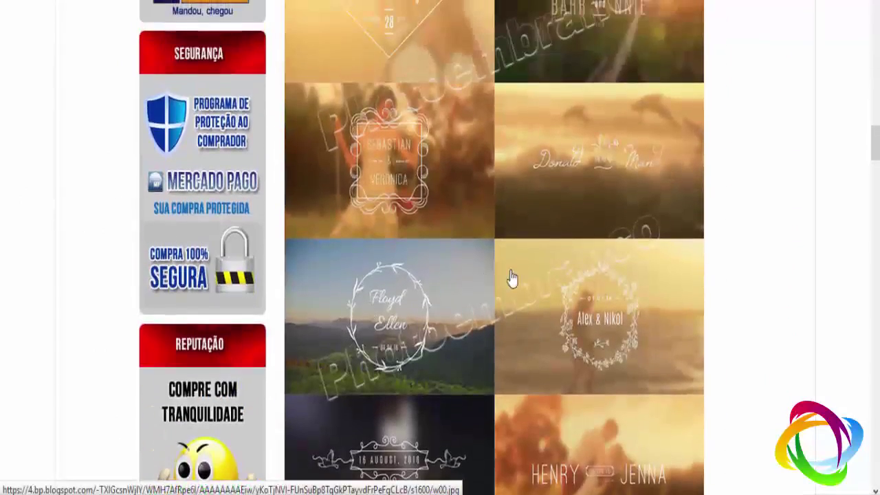
{"action": "scroll", "coordinate": [574, 314], "scroll_direction": "down", "scroll_amount": 5}
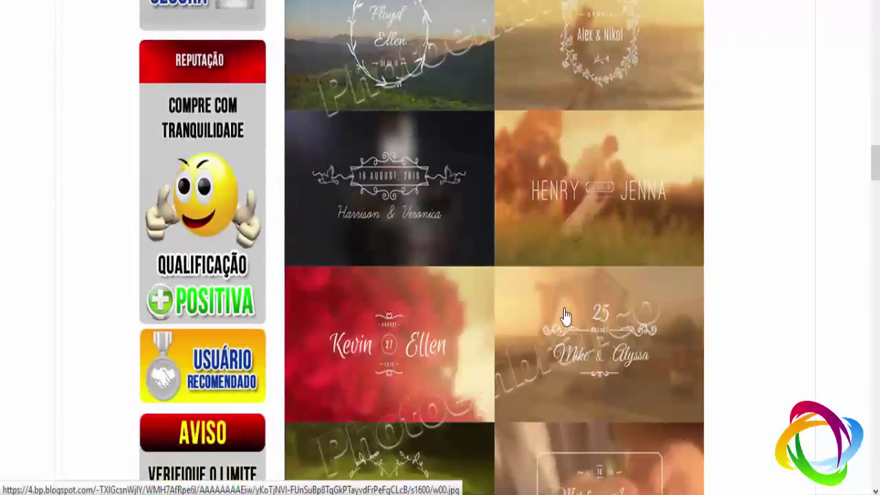
{"action": "scroll", "coordinate": [571, 314], "scroll_direction": "down", "scroll_amount": 4}
{"action": "scroll", "coordinate": [565, 315], "scroll_direction": "up", "scroll_amount": 3}
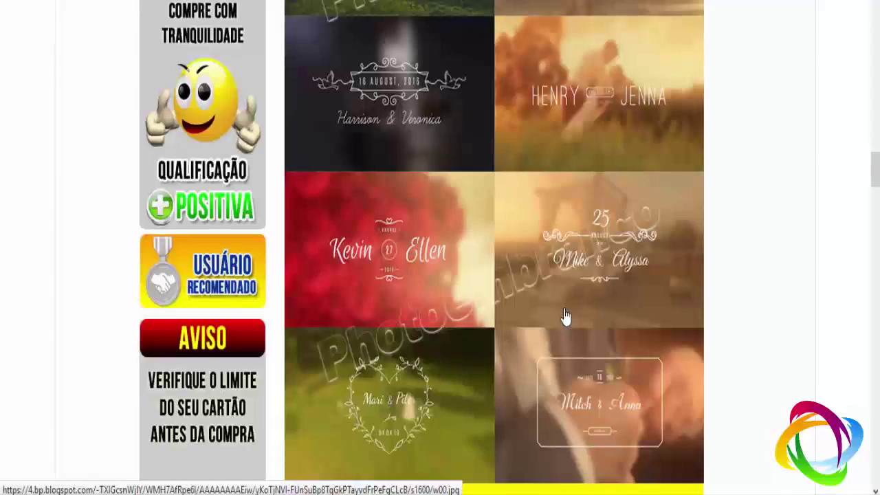
{"action": "scroll", "coordinate": [562, 314], "scroll_direction": "up", "scroll_amount": 5}
{"action": "scroll", "coordinate": [559, 310], "scroll_direction": "up", "scroll_amount": 5}
{"action": "scroll", "coordinate": [553, 307], "scroll_direction": "up", "scroll_amount": 5}
{"action": "scroll", "coordinate": [549, 303], "scroll_direction": "up", "scroll_amount": 5}
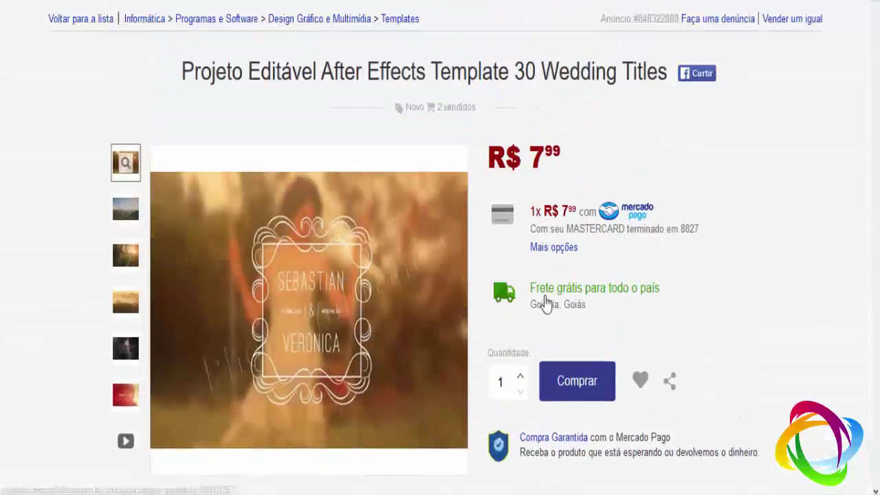
{"action": "scroll", "coordinate": [547, 303], "scroll_direction": "up", "scroll_amount": 1}
Step: Highlight 'Template 30 Wedding Titles' in the listing's product title
{"action": "left_click_drag", "start_coordinate": [499, 91], "coordinate": [619, 103]}
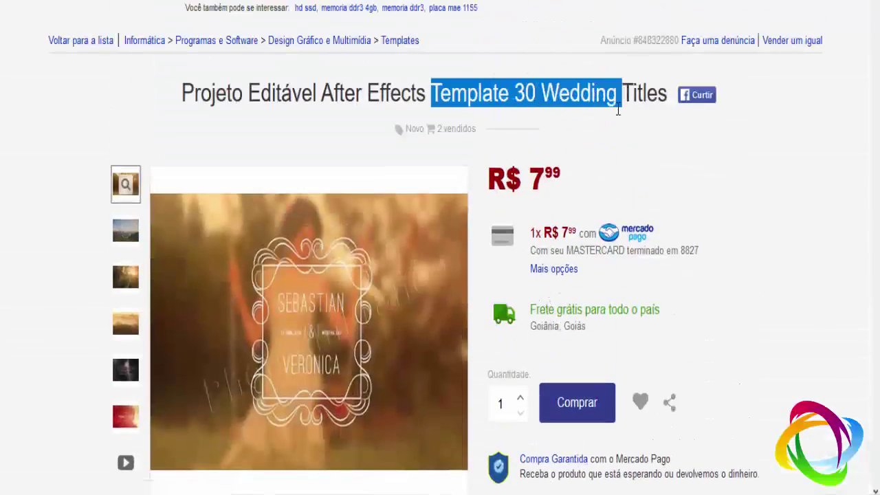
{"action": "left_click", "coordinate": [598, 128]}
{"action": "left_click_drag", "start_coordinate": [507, 87], "coordinate": [657, 98]}
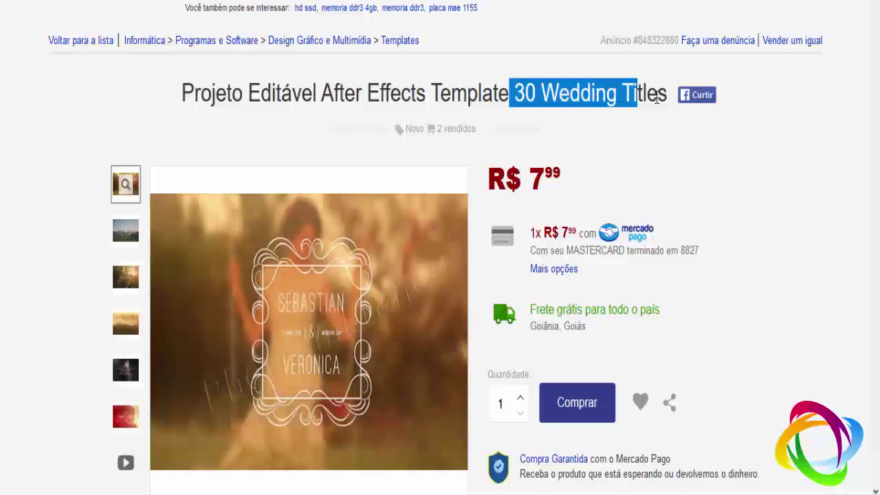
{"action": "left_click", "coordinate": [636, 118]}
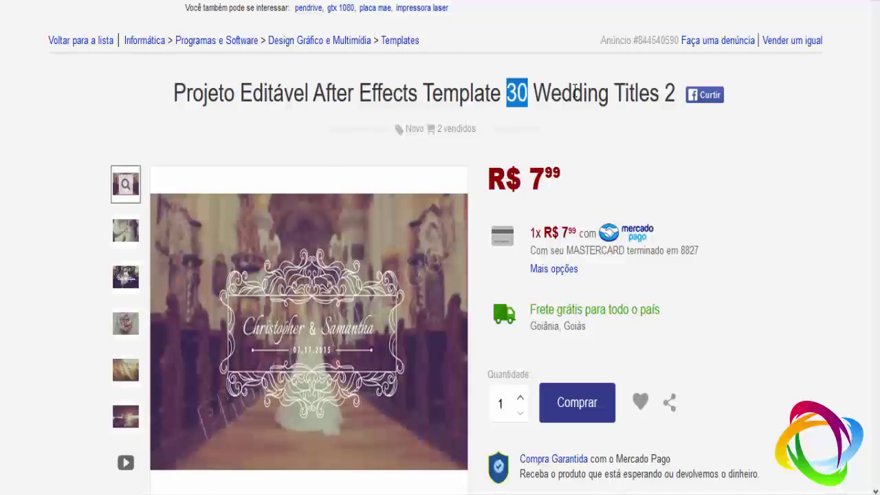
{"action": "left_click_drag", "start_coordinate": [575, 91], "coordinate": [681, 95]}
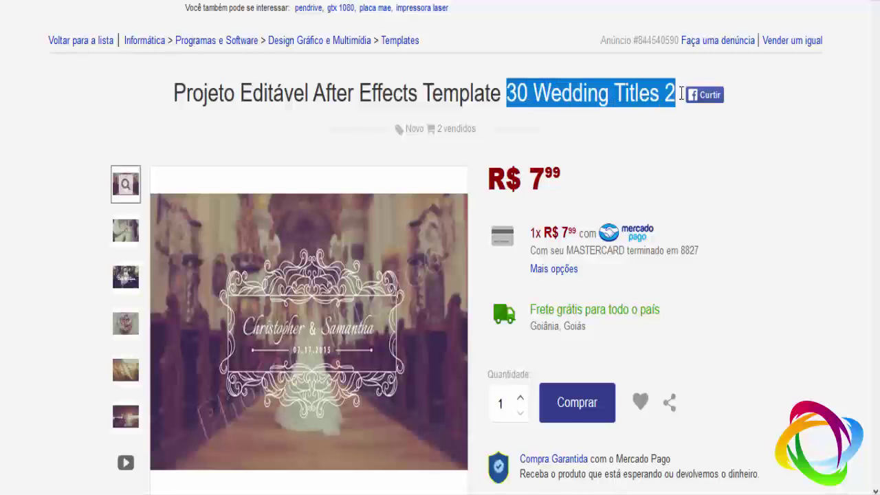
{"action": "left_click", "coordinate": [641, 96]}
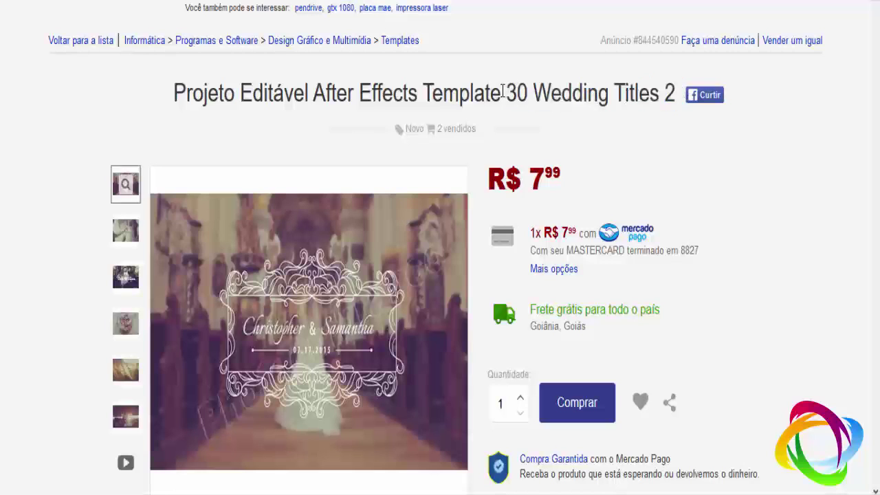
{"action": "mouse_move", "coordinate": [507, 93]}
{"action": "left_mouse_down"}
{"action": "mouse_move", "coordinate": [668, 94]}
{"action": "mouse_move", "coordinate": [566, 94]}
{"action": "left_mouse_up"}
{"action": "left_click", "coordinate": [610, 98]}
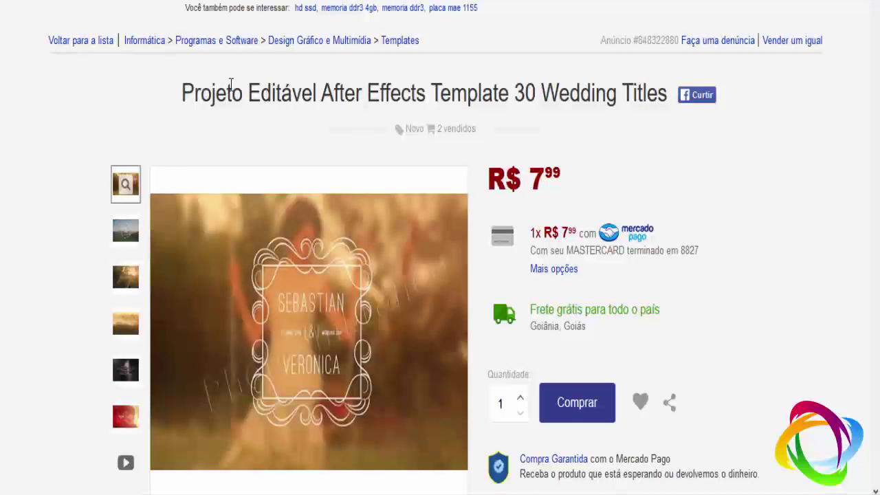
{"action": "left_click_drag", "start_coordinate": [261, 93], "coordinate": [505, 93]}
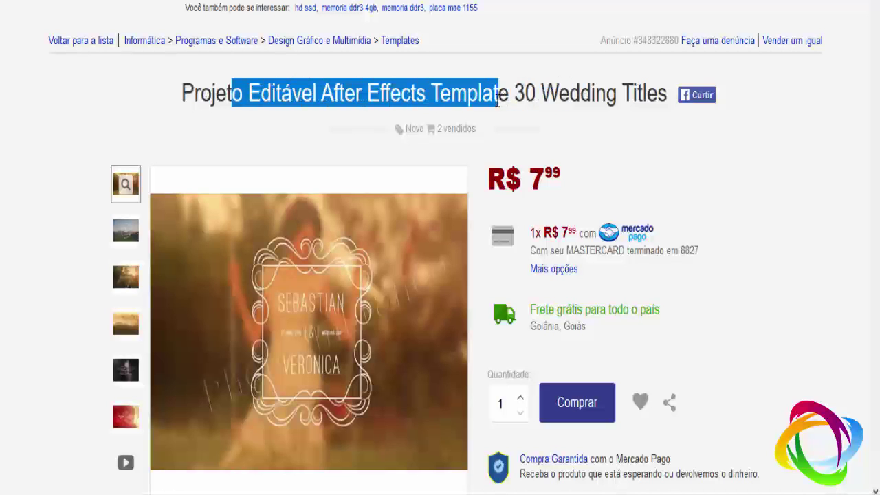
{"action": "left_click", "coordinate": [503, 93]}
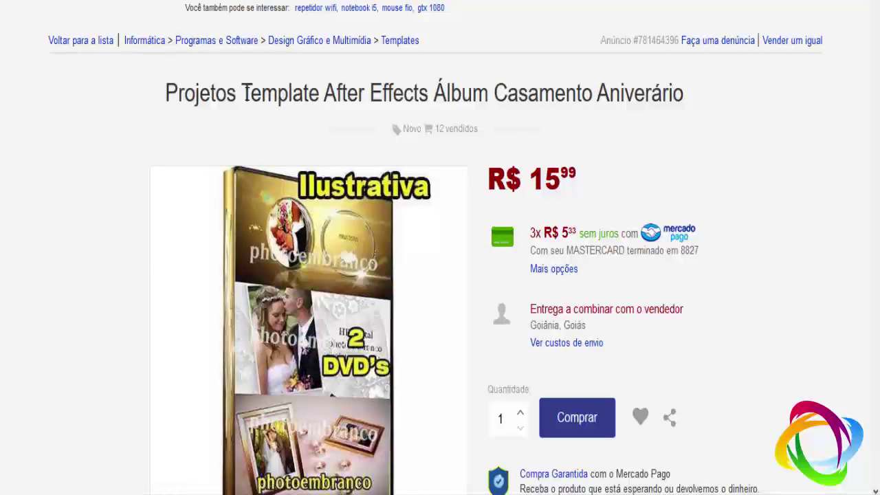
Step: Highlight the titles of the album template and the DVD menu kit listings
{"action": "left_click_drag", "start_coordinate": [242, 93], "coordinate": [670, 100]}
{"action": "left_click", "coordinate": [632, 107]}
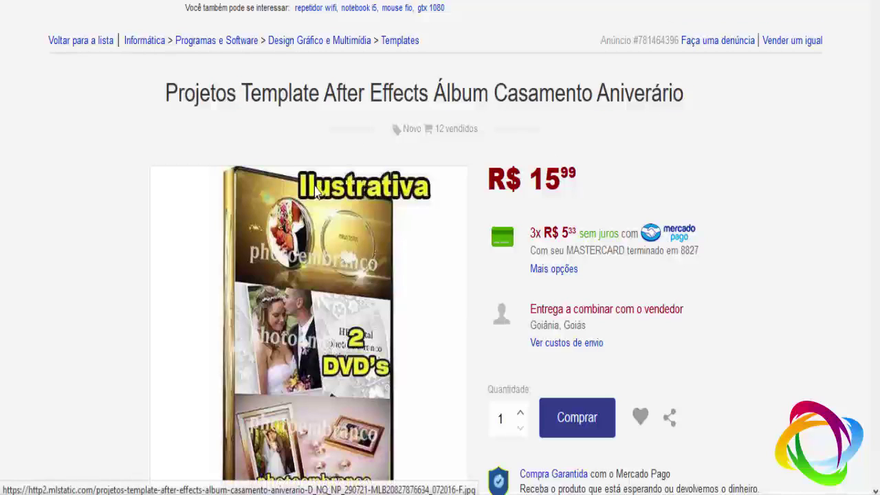
{"action": "left_click", "coordinate": [577, 195]}
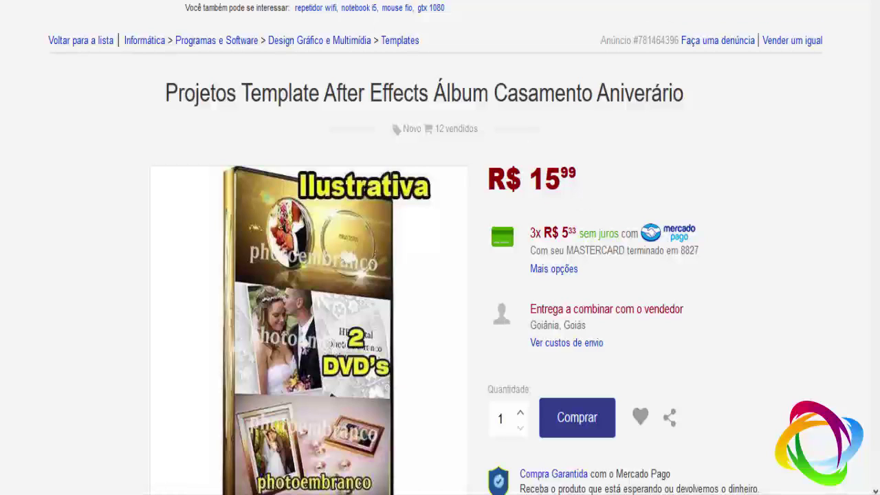
{"action": "left_click_drag", "start_coordinate": [215, 93], "coordinate": [701, 89]}
{"action": "left_click", "coordinate": [653, 98]}
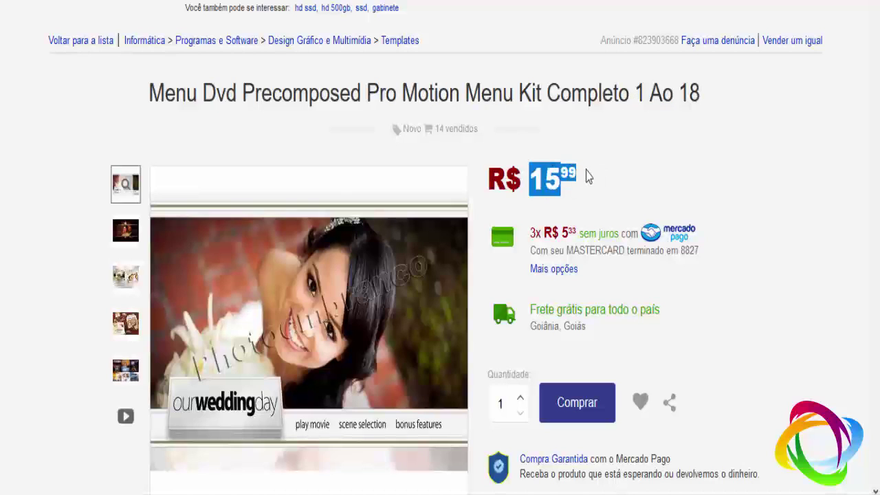
Step: Go back with Alt+Left to the seller's 'Anúncios do vendedor' listings page
{"action": "left_click", "coordinate": [594, 193]}
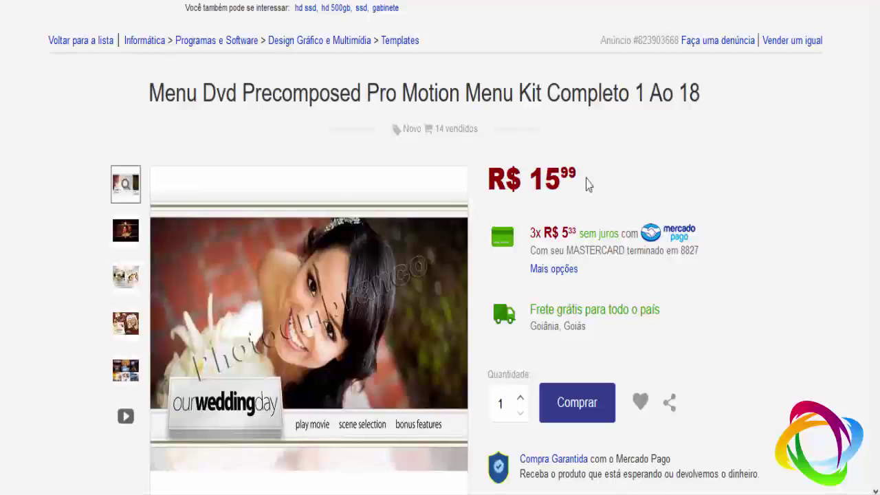
{"action": "key", "text": "alt+Left"}
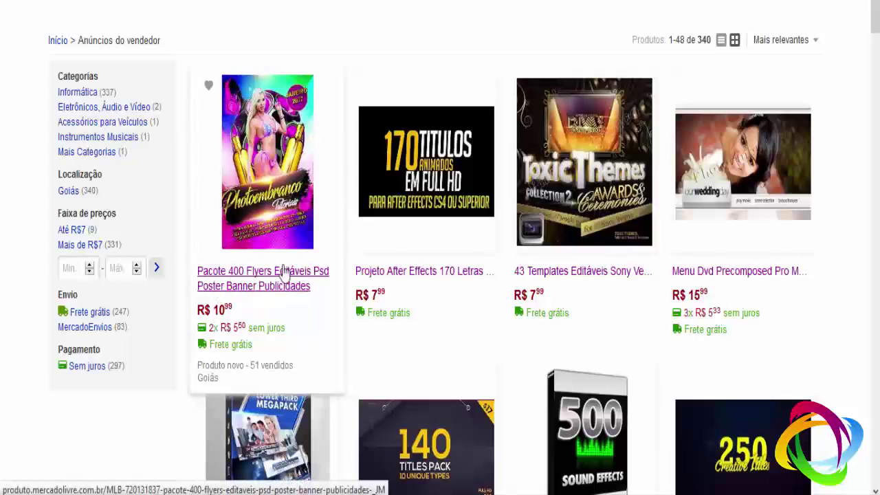
Step: Scroll down to the pagination and go to page 2 of the seller's listings
{"action": "scroll", "coordinate": [481, 269], "scroll_direction": "down", "scroll_amount": 2}
{"action": "scroll", "coordinate": [481, 268], "scroll_direction": "down", "scroll_amount": 5}
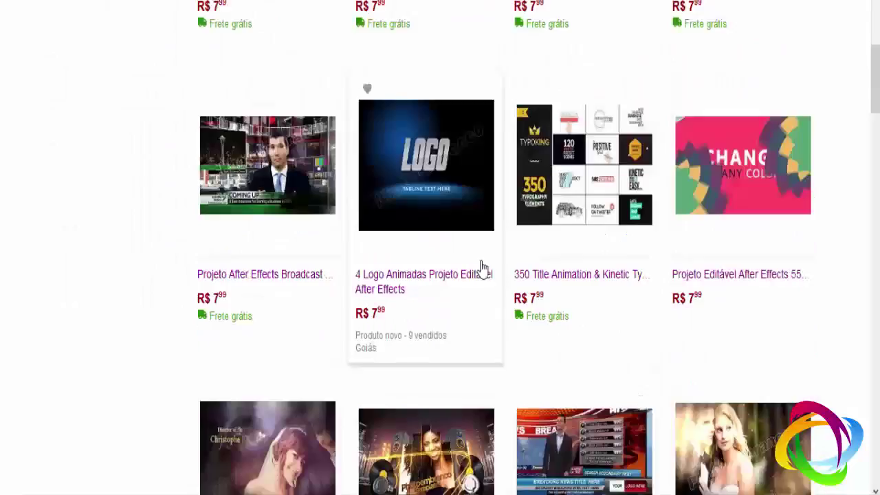
{"action": "scroll", "coordinate": [481, 261], "scroll_direction": "down", "scroll_amount": 5}
{"action": "scroll", "coordinate": [481, 254], "scroll_direction": "down", "scroll_amount": 5}
{"action": "scroll", "coordinate": [474, 258], "scroll_direction": "down", "scroll_amount": 5}
{"action": "scroll", "coordinate": [457, 271], "scroll_direction": "down", "scroll_amount": 5}
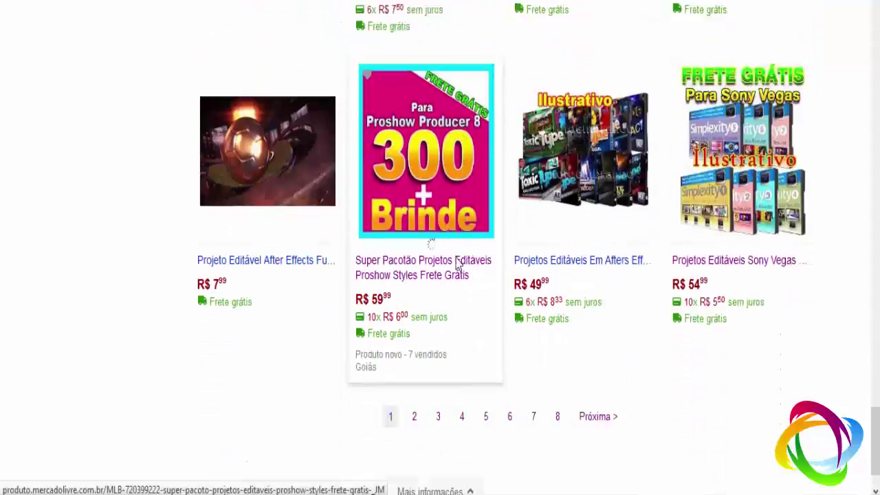
{"action": "scroll", "coordinate": [455, 271], "scroll_direction": "down", "scroll_amount": 1}
{"action": "left_click", "coordinate": [422, 359]}
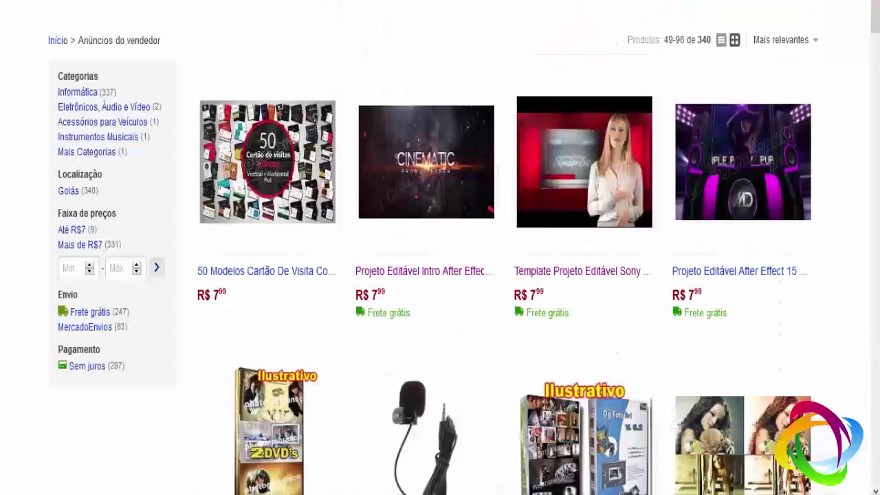
Step: Browse down the listings repeatedly, jumping back to the top with Home
{"action": "scroll", "coordinate": [421, 127], "scroll_direction": "down", "scroll_amount": 5}
{"action": "scroll", "coordinate": [421, 128], "scroll_direction": "up", "scroll_amount": 1}
{"action": "scroll", "coordinate": [385, 261], "scroll_direction": "up", "scroll_amount": 1}
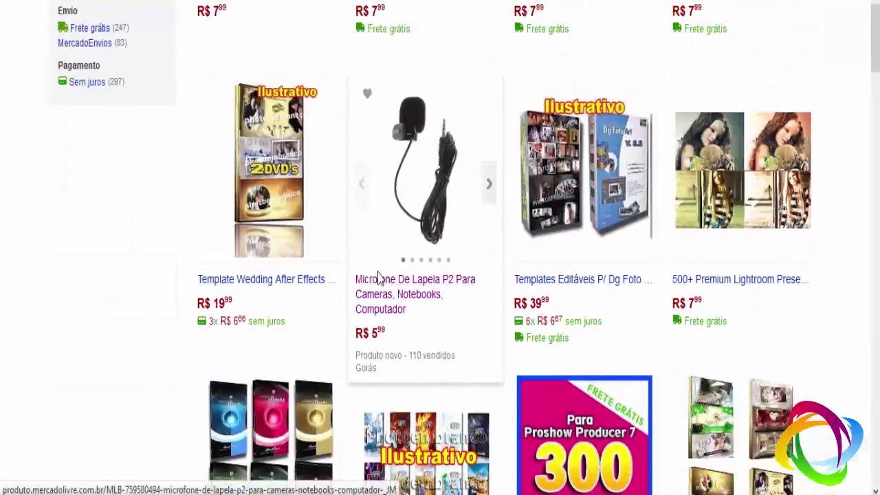
{"action": "mouse_move", "coordinate": [457, 196]}
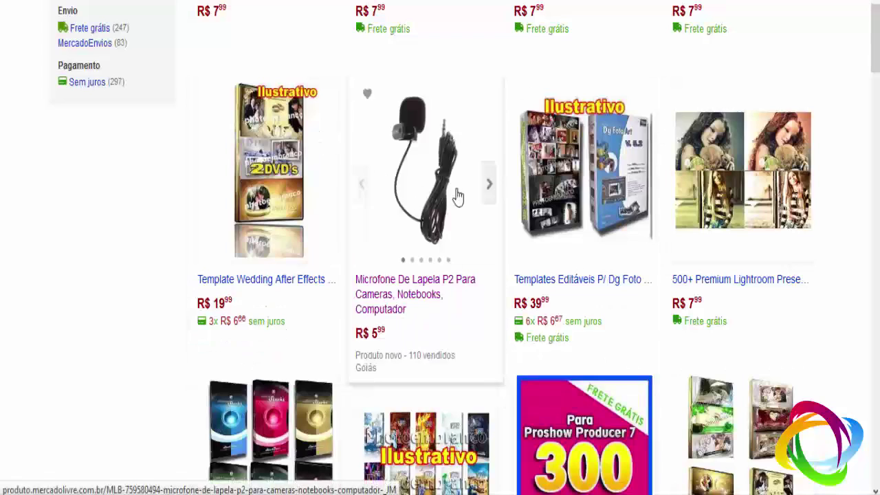
{"action": "scroll", "coordinate": [407, 187], "scroll_direction": "down", "scroll_amount": 2}
{"action": "scroll", "coordinate": [407, 184], "scroll_direction": "down", "scroll_amount": 1}
{"action": "scroll", "coordinate": [407, 184], "scroll_direction": "down", "scroll_amount": 2}
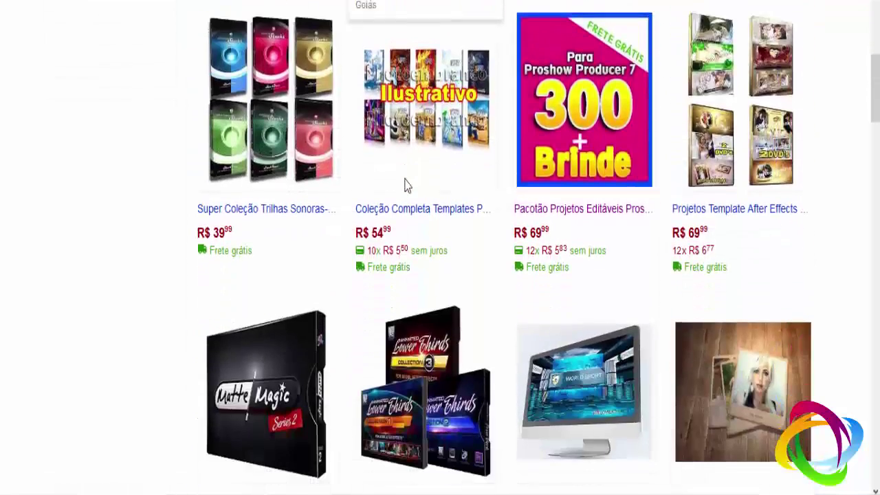
{"action": "scroll", "coordinate": [406, 179], "scroll_direction": "down", "scroll_amount": 2}
{"action": "scroll", "coordinate": [407, 182], "scroll_direction": "down", "scroll_amount": 2}
{"action": "scroll", "coordinate": [407, 186], "scroll_direction": "down", "scroll_amount": 5}
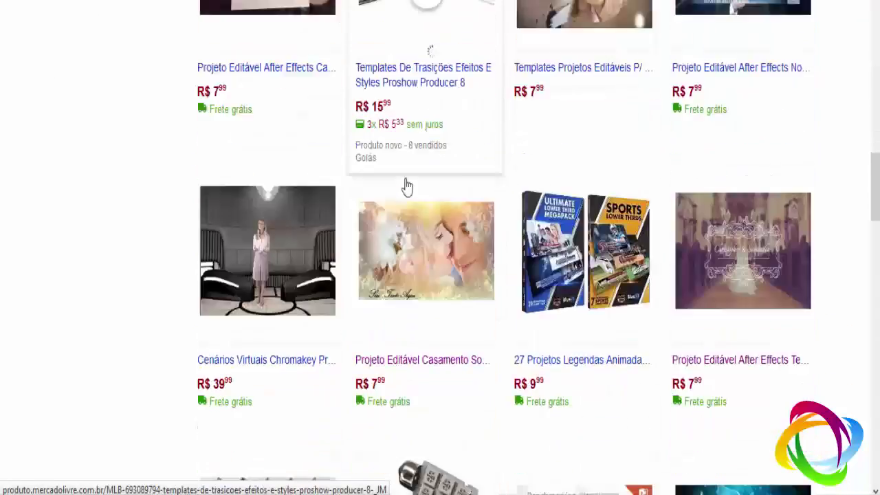
{"action": "scroll", "coordinate": [520, 105], "scroll_direction": "down", "scroll_amount": 3}
{"action": "key", "text": "Home"}
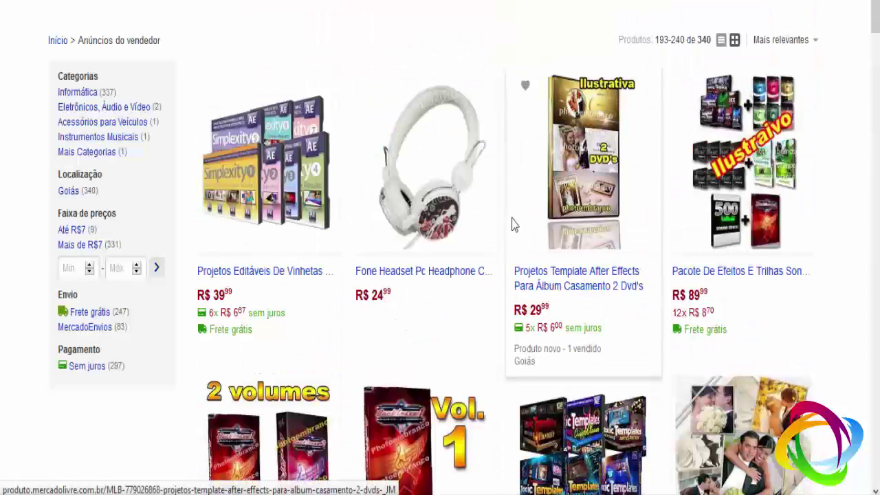
{"action": "scroll", "coordinate": [507, 236], "scroll_direction": "down", "scroll_amount": 1}
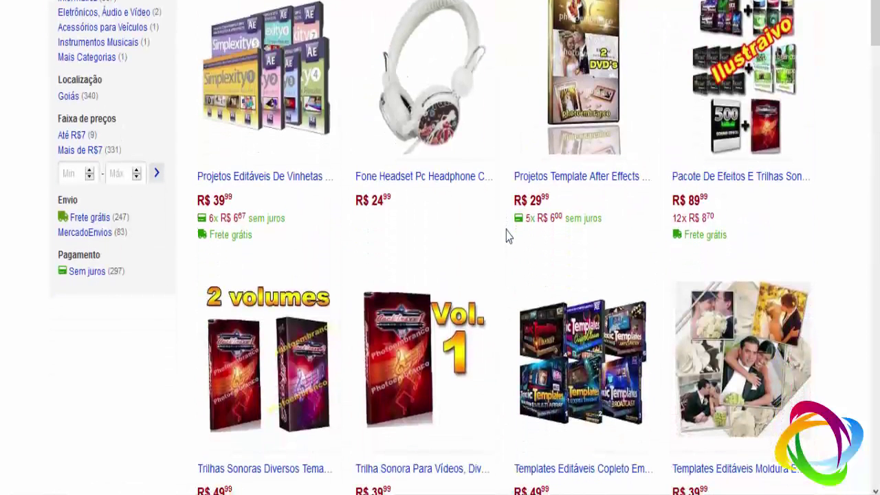
{"action": "scroll", "coordinate": [506, 234], "scroll_direction": "down", "scroll_amount": 3}
{"action": "scroll", "coordinate": [507, 233], "scroll_direction": "down", "scroll_amount": 1}
{"action": "scroll", "coordinate": [507, 235], "scroll_direction": "down", "scroll_amount": 2}
{"action": "scroll", "coordinate": [508, 244], "scroll_direction": "down", "scroll_amount": 2}
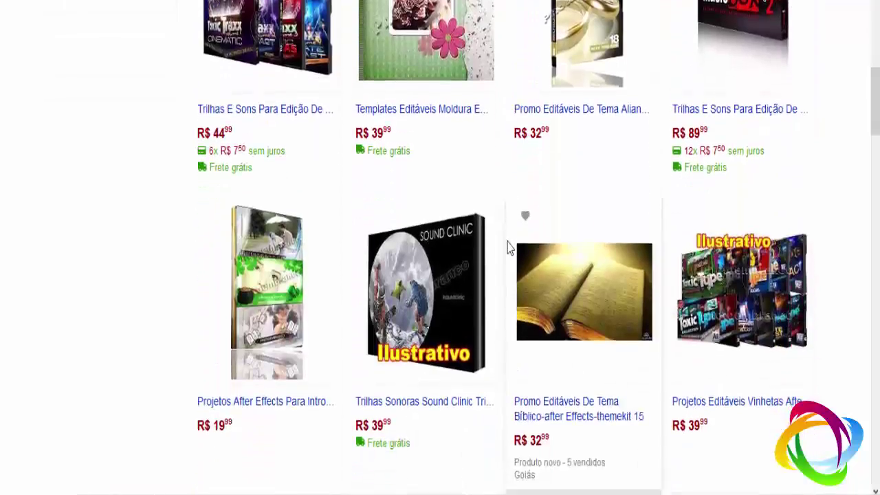
{"action": "scroll", "coordinate": [509, 246], "scroll_direction": "down", "scroll_amount": 3}
{"action": "scroll", "coordinate": [509, 246], "scroll_direction": "down", "scroll_amount": 2}
{"action": "key", "text": "Home"}
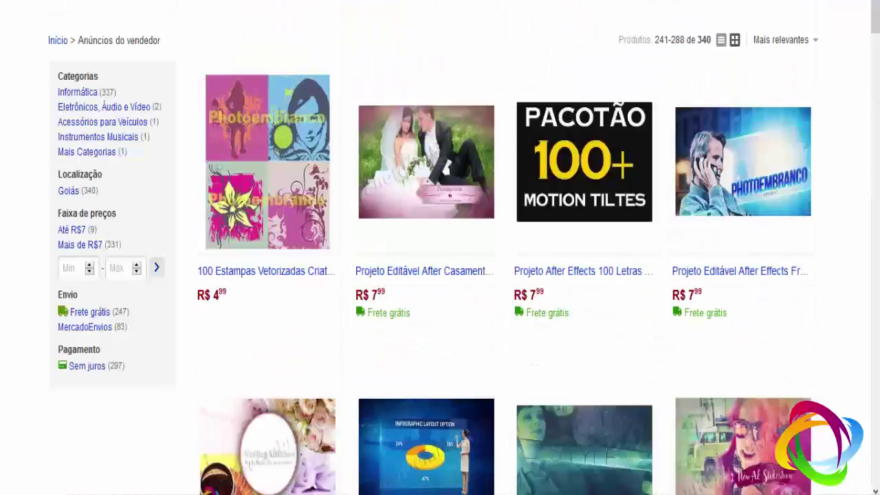
{"action": "scroll", "coordinate": [557, 172], "scroll_direction": "down", "scroll_amount": 4}
{"action": "scroll", "coordinate": [556, 170], "scroll_direction": "down", "scroll_amount": 2}
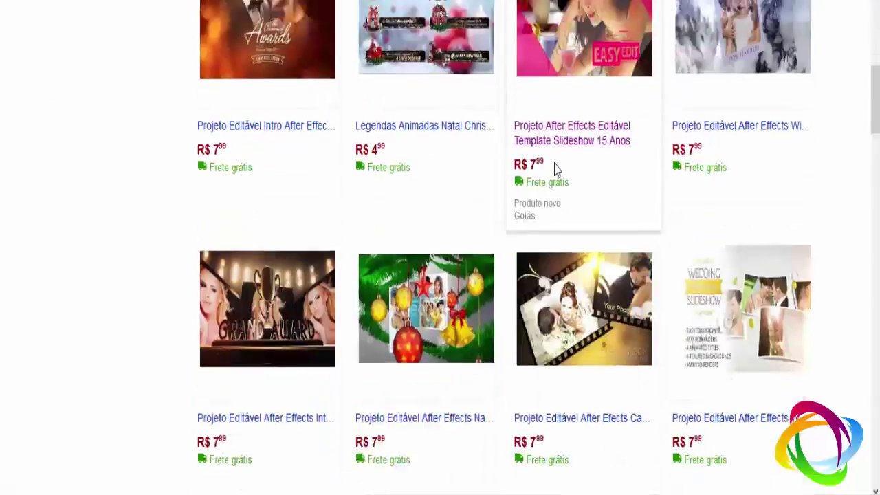
{"action": "scroll", "coordinate": [556, 172], "scroll_direction": "up", "scroll_amount": 5}
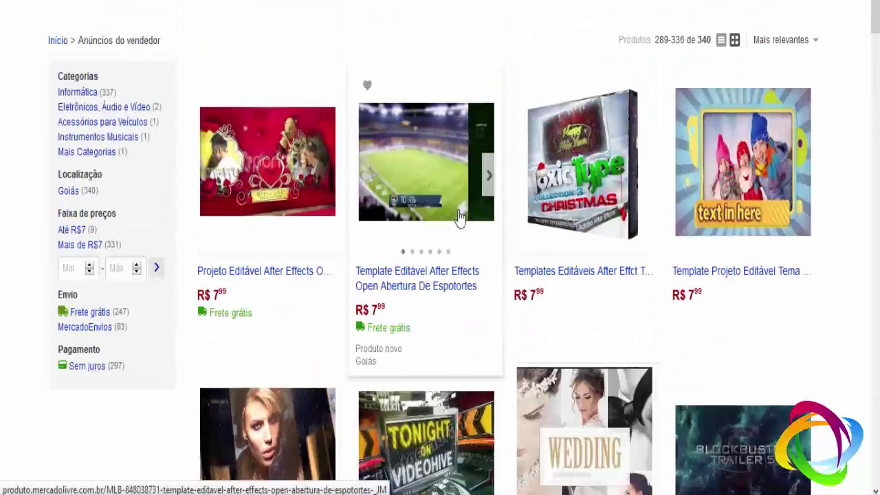
{"action": "scroll", "coordinate": [608, 279], "scroll_direction": "down", "scroll_amount": 5}
{"action": "scroll", "coordinate": [609, 279], "scroll_direction": "up", "scroll_amount": 5}
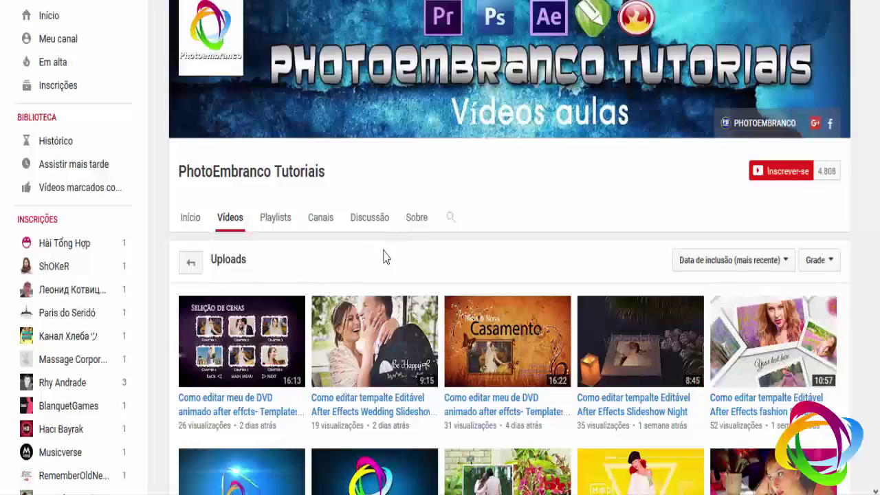
Step: Scroll through the PhotoEmbranco Tutoriais channel's uploads grid
{"action": "scroll", "coordinate": [237, 301], "scroll_direction": "down", "scroll_amount": 3}
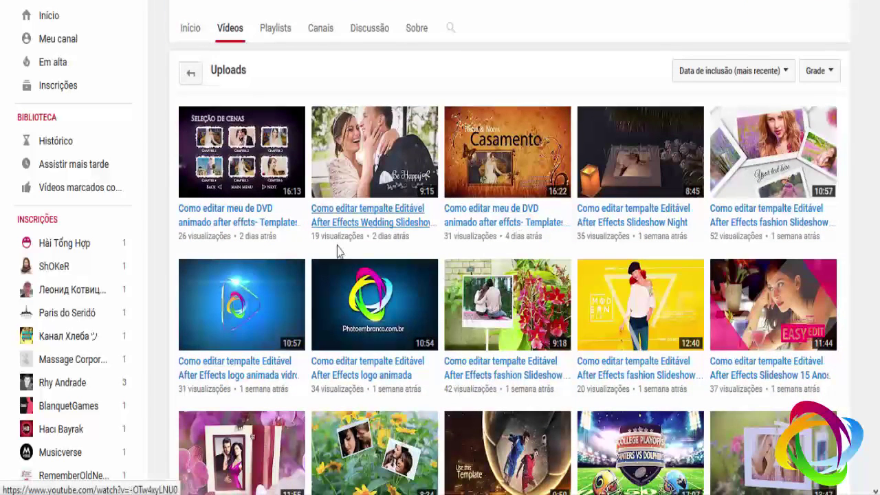
{"action": "scroll", "coordinate": [285, 362], "scroll_direction": "down", "scroll_amount": 2}
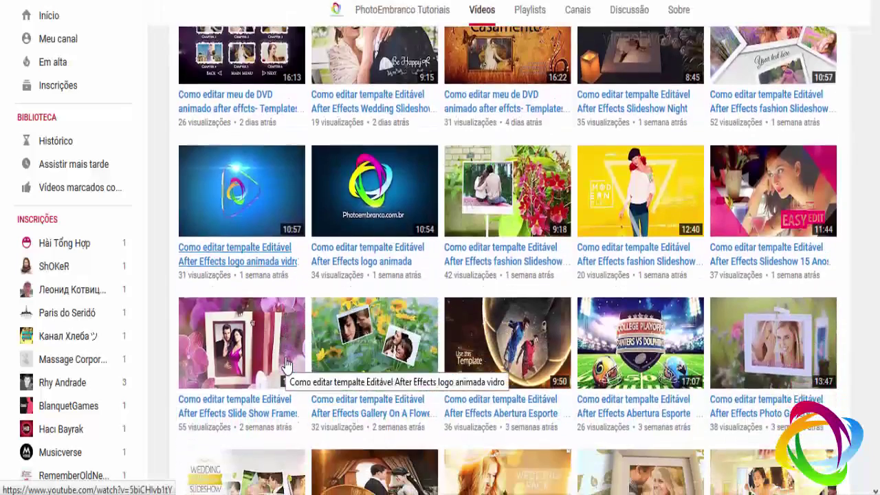
{"action": "scroll", "coordinate": [285, 362], "scroll_direction": "up", "scroll_amount": 5}
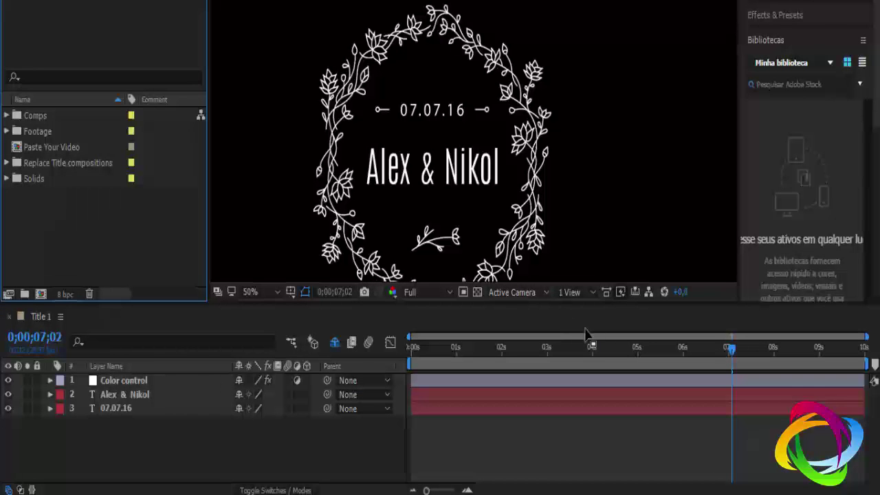
Step: Zoom the Composition viewer and shrink the timeline to enlarge the preview
{"action": "scroll", "coordinate": [481, 197], "scroll_direction": "down", "scroll_amount": 1}
{"action": "scroll", "coordinate": [479, 196], "scroll_direction": "up", "scroll_amount": 1}
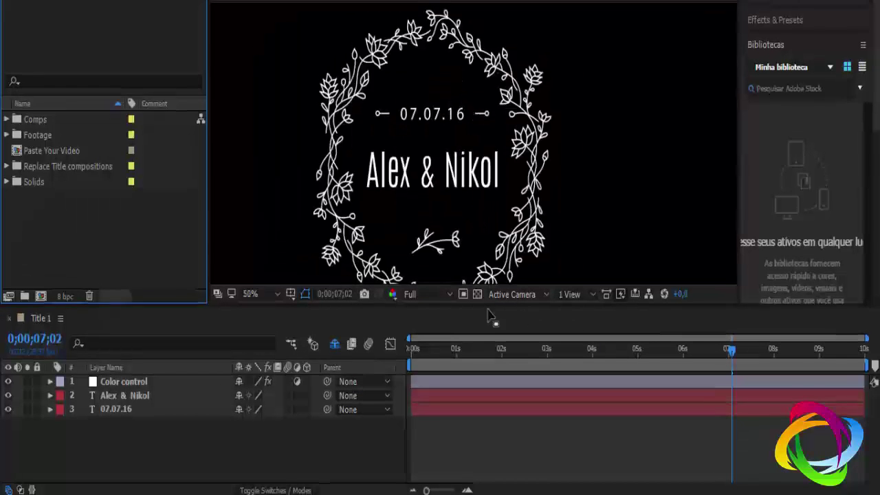
{"action": "scroll", "coordinate": [454, 213], "scroll_direction": "down", "scroll_amount": 1}
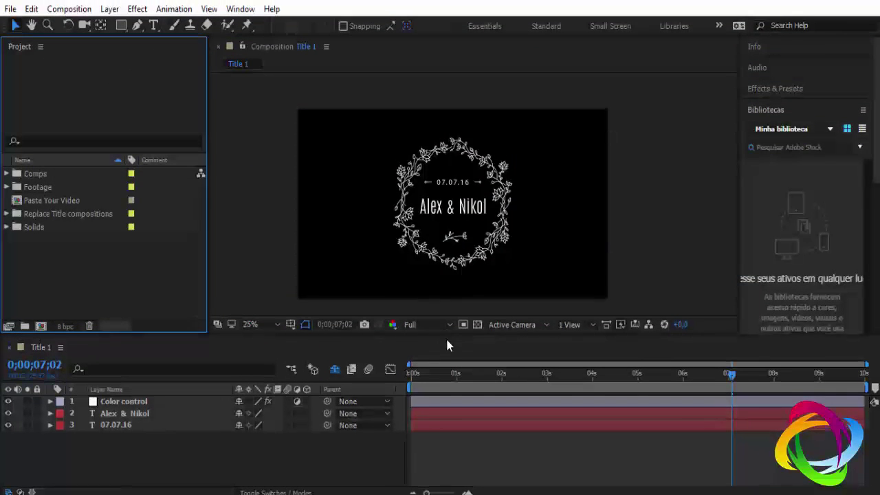
{"action": "left_click_drag", "start_coordinate": [447, 333], "coordinate": [446, 348]}
{"action": "scroll", "coordinate": [407, 269], "scroll_direction": "up", "scroll_amount": 1}
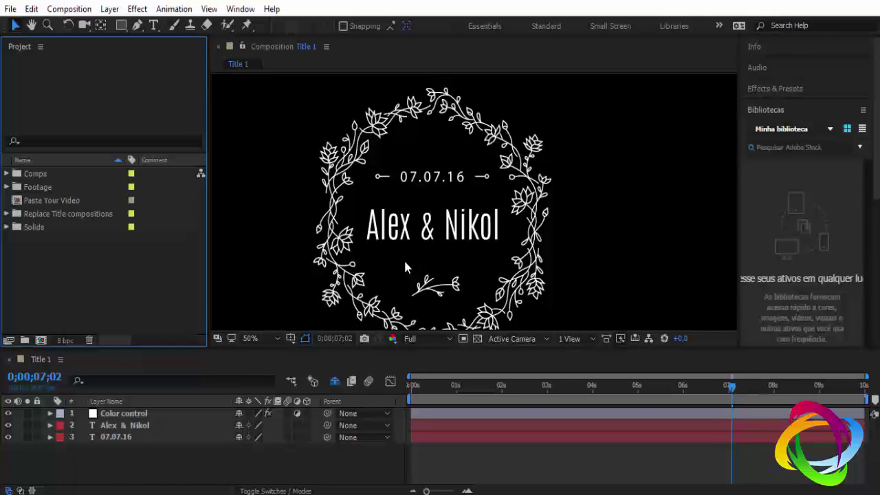
{"action": "scroll", "coordinate": [405, 263], "scroll_direction": "down", "scroll_amount": 1}
{"action": "scroll", "coordinate": [405, 263], "scroll_direction": "up", "scroll_amount": 1}
{"action": "scroll", "coordinate": [405, 263], "scroll_direction": "down", "scroll_amount": 1}
{"action": "scroll", "coordinate": [404, 264], "scroll_direction": "up", "scroll_amount": 1}
Step: Scrub the current-time indicator from 0;00;02;16 through the opening wreath animation
{"action": "left_click", "coordinate": [526, 388]}
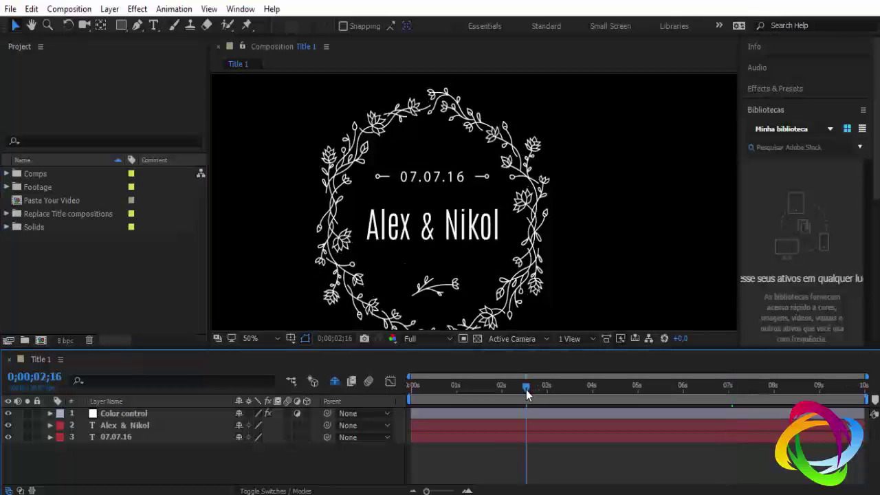
{"action": "mouse_move", "coordinate": [526, 389]}
{"action": "left_mouse_down"}
{"action": "mouse_move", "coordinate": [419, 402]}
{"action": "mouse_move", "coordinate": [470, 388]}
{"action": "left_mouse_up"}
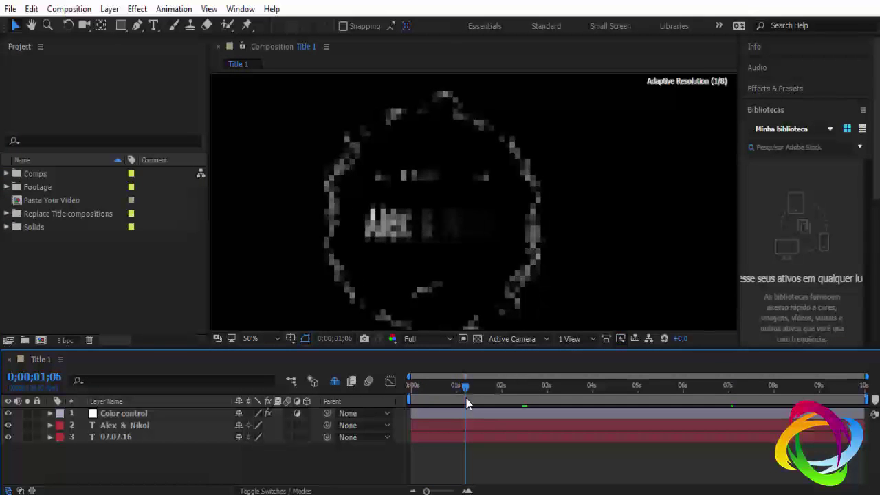
{"action": "left_click_drag", "start_coordinate": [471, 388], "coordinate": [580, 388]}
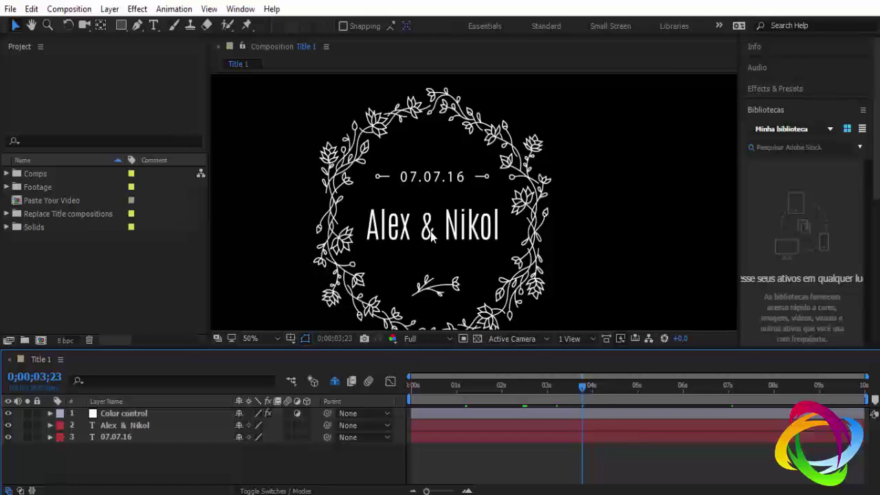
{"action": "right_click", "coordinate": [80, 266]}
{"action": "left_click", "coordinate": [56, 280]}
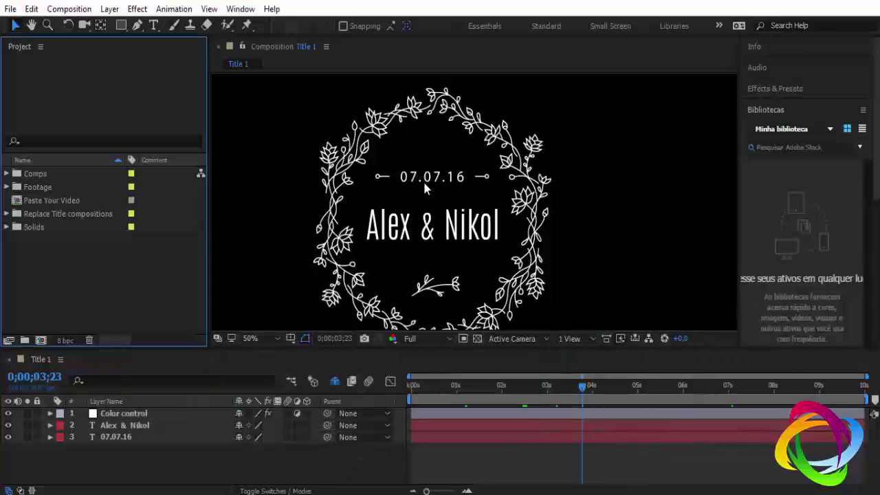
{"action": "key", "text": "comma"}
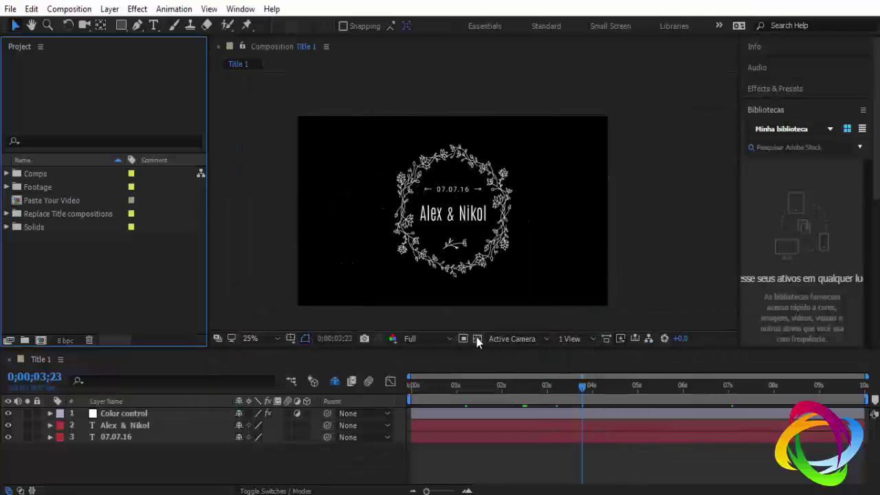
{"action": "left_click", "coordinate": [477, 338]}
{"action": "scroll", "coordinate": [443, 205], "scroll_direction": "up", "scroll_amount": 4}
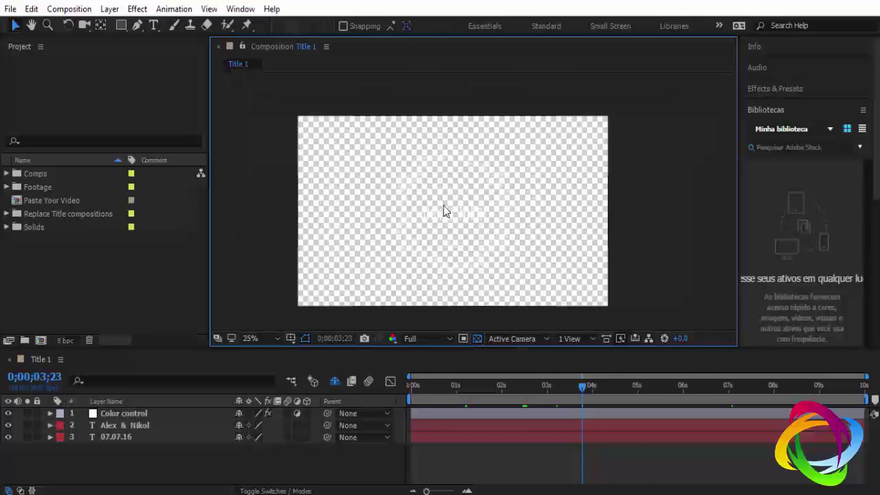
{"action": "left_click", "coordinate": [477, 338]}
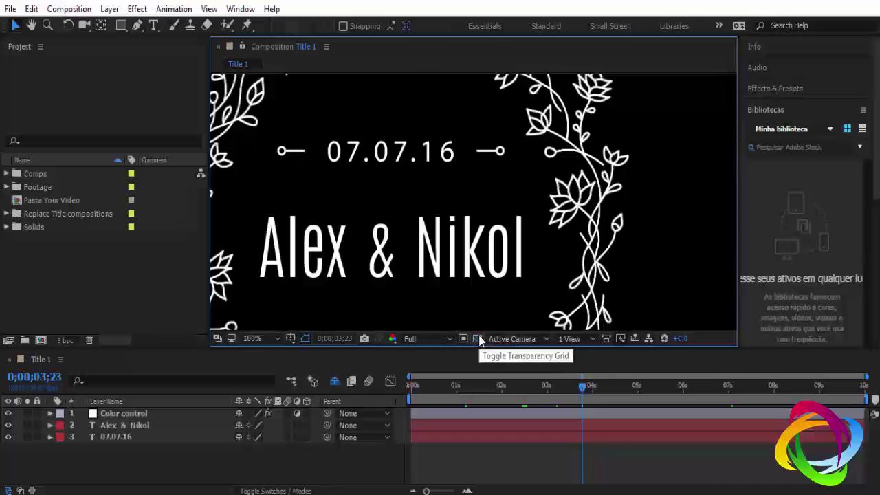
{"action": "left_click", "coordinate": [477, 338]}
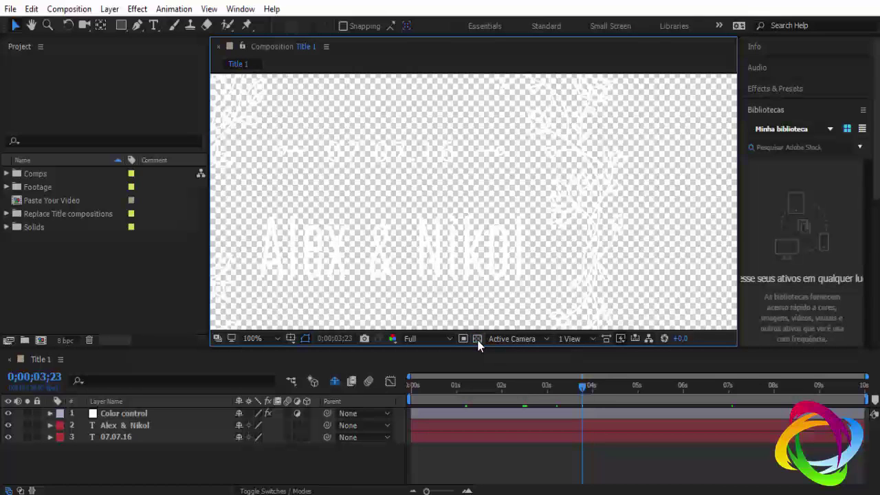
{"action": "left_click", "coordinate": [477, 339]}
{"action": "scroll", "coordinate": [461, 245], "scroll_direction": "down", "scroll_amount": 2}
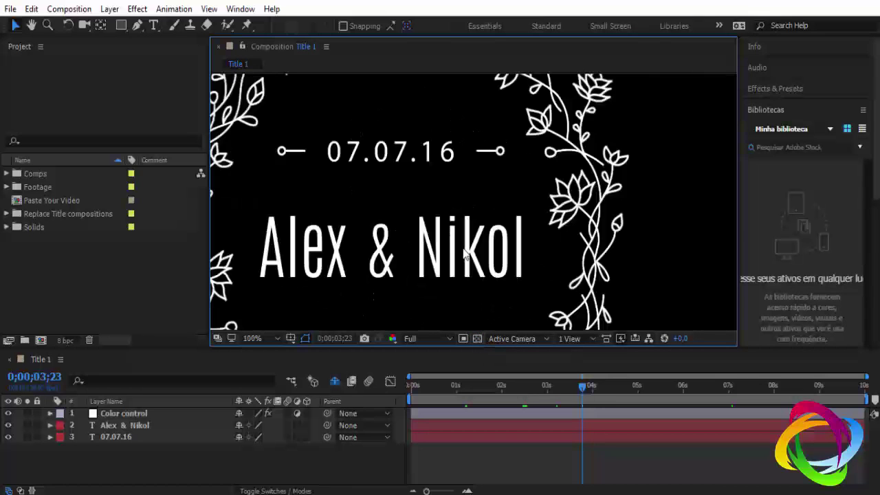
{"action": "left_click", "coordinate": [478, 340]}
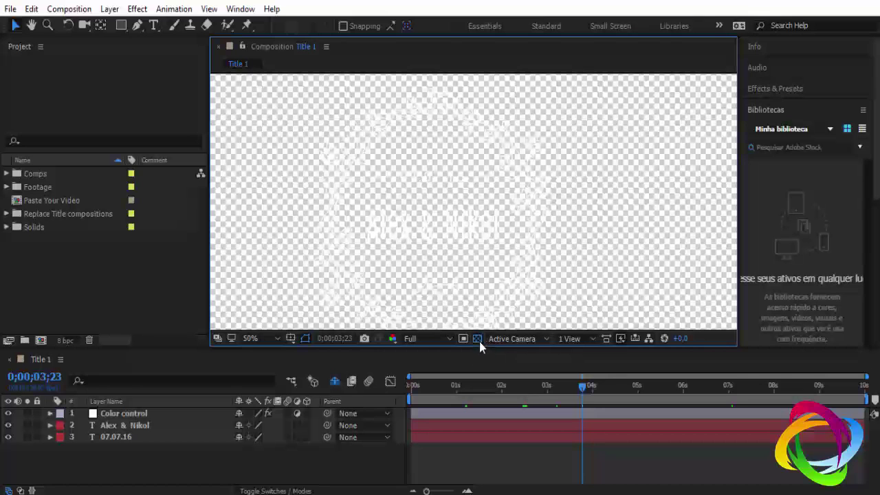
{"action": "left_click", "coordinate": [477, 338]}
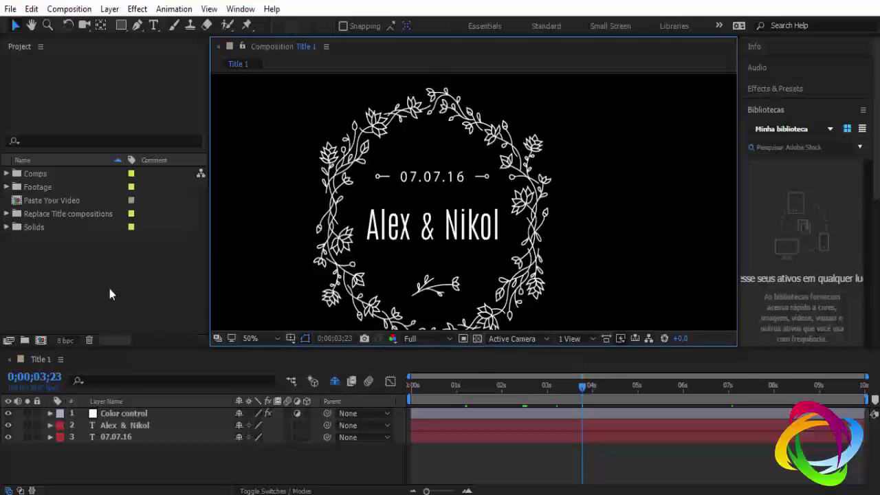
{"action": "left_click", "coordinate": [6, 215]}
{"action": "double_click", "coordinate": [45, 200]}
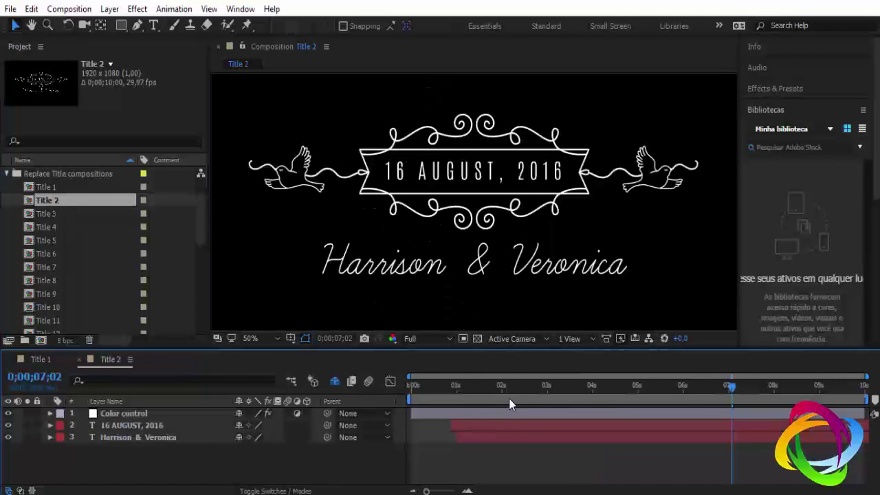
{"action": "left_click", "coordinate": [477, 339]}
{"action": "left_click", "coordinate": [477, 340]}
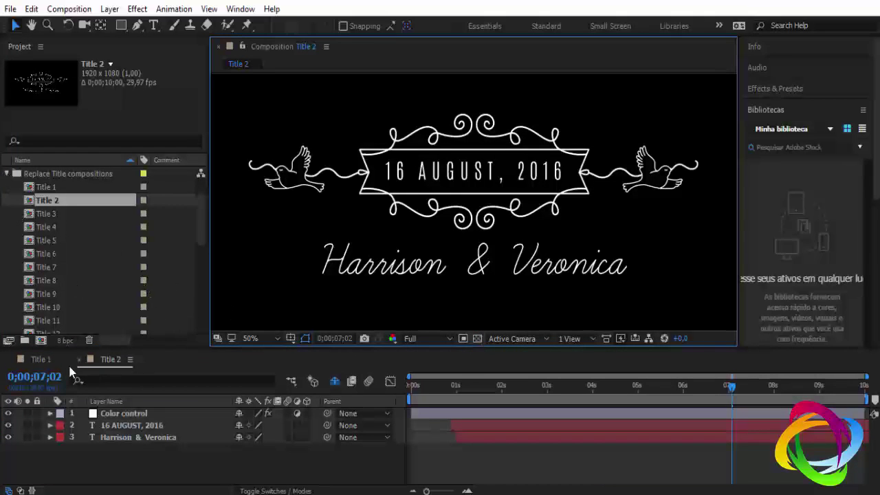
{"action": "left_click", "coordinate": [42, 357]}
{"action": "left_click", "coordinate": [102, 358]}
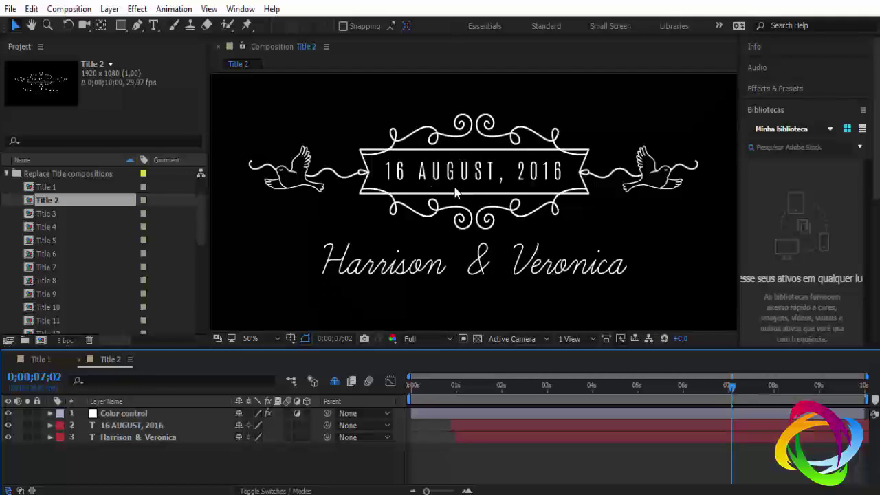
{"action": "left_click", "coordinate": [80, 359]}
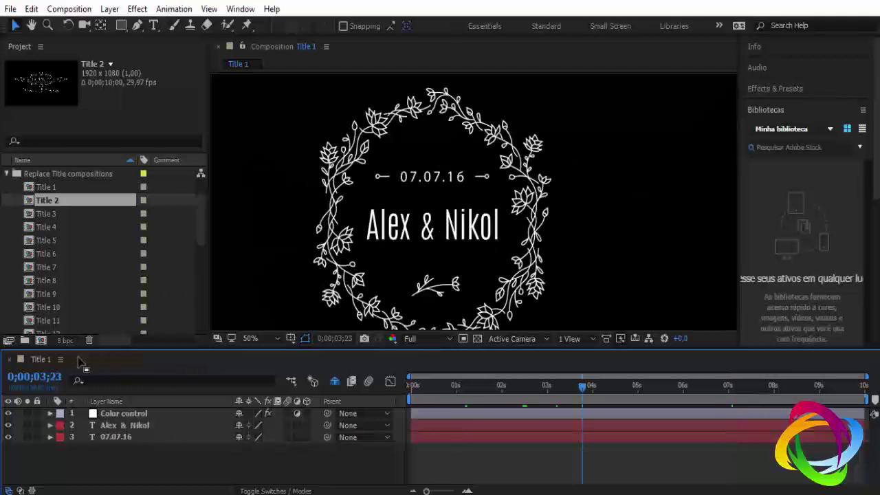
{"action": "double_click", "coordinate": [48, 200]}
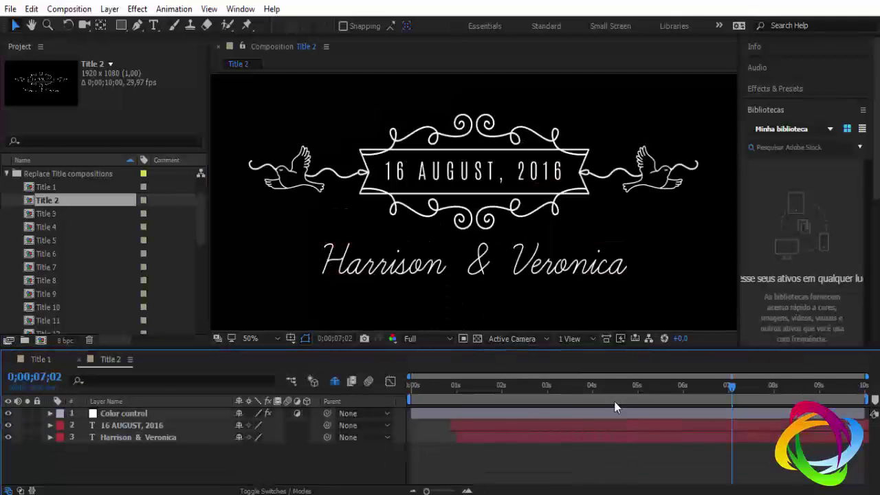
Step: Change the date text to '15 d Abril 2017' and retype both placeholder names with the couple's names
{"action": "double_click", "coordinate": [123, 426]}
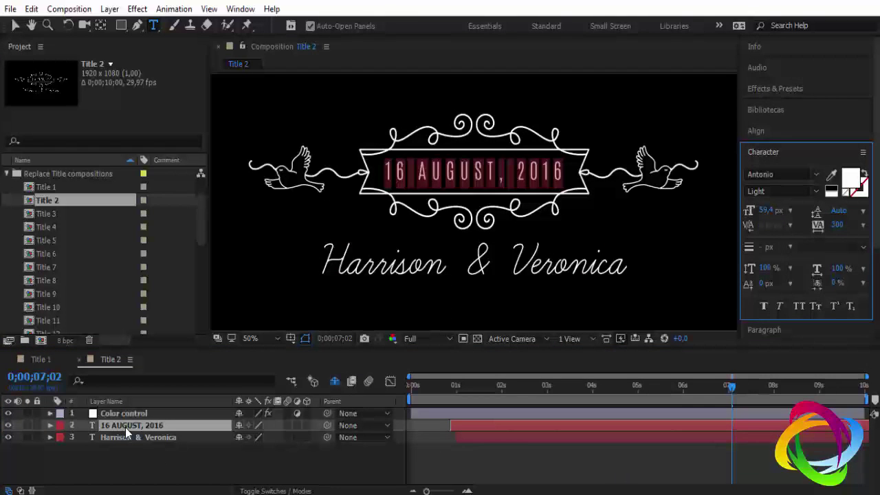
{"action": "type", "text": "1"}
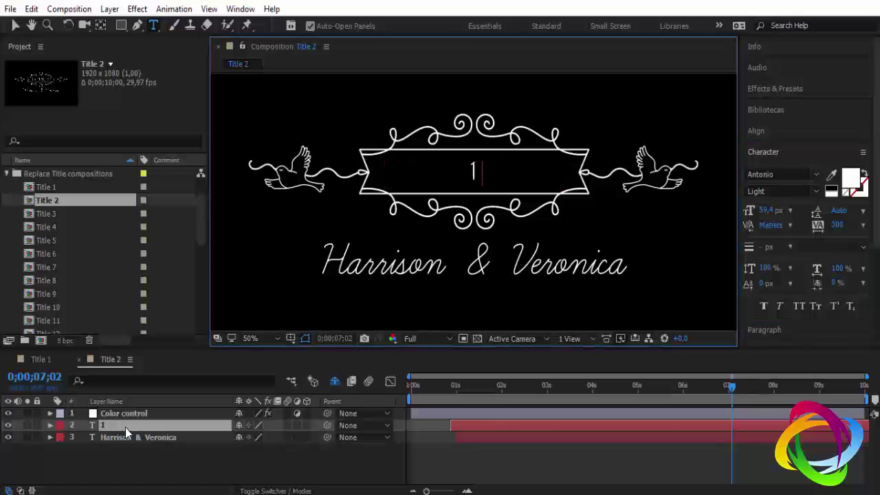
{"action": "type", "text": "5"}
{"action": "type", "text": " d Ab"}
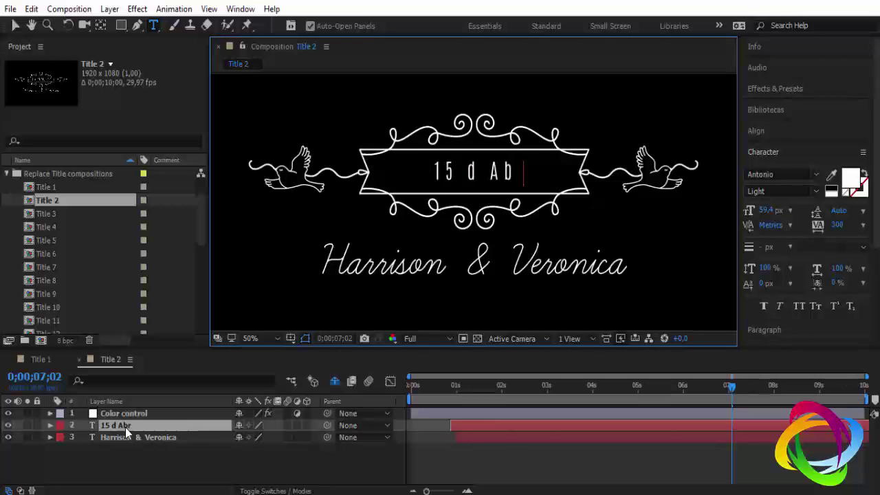
{"action": "type", "text": "ril "}
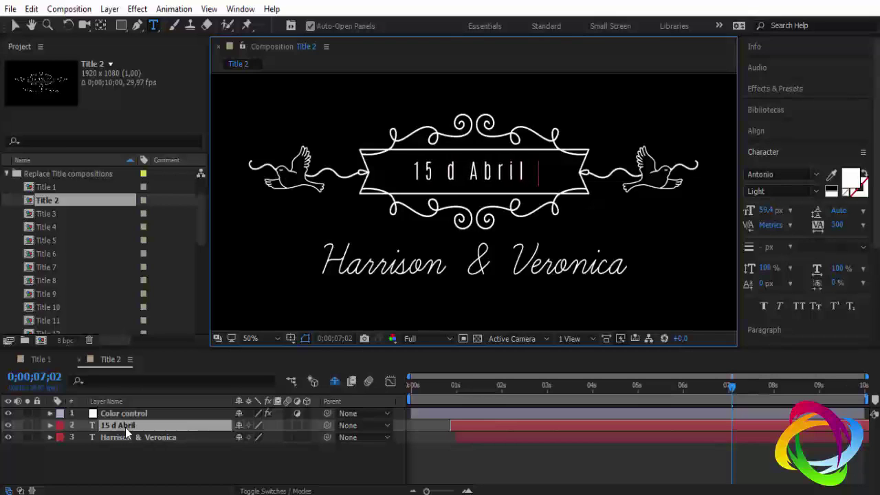
{"action": "type", "text": "20"}
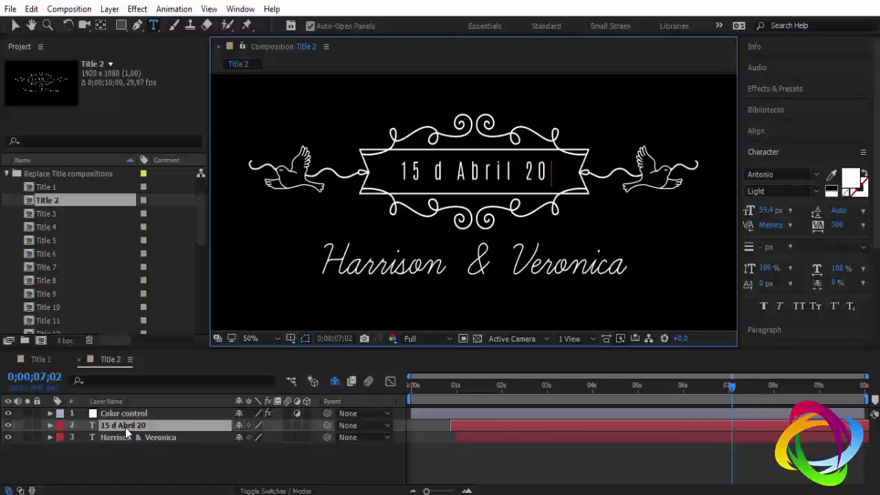
{"action": "type", "text": "17"}
{"action": "double_click", "coordinate": [130, 438]}
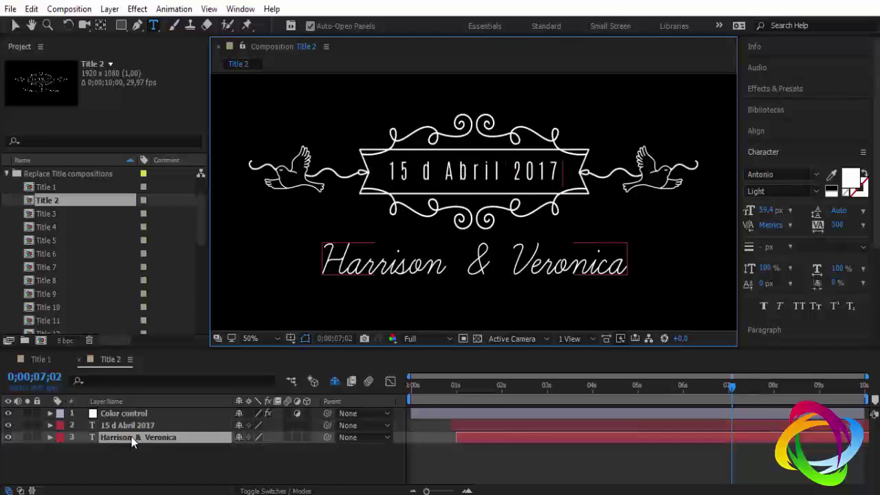
{"action": "left_click_drag", "start_coordinate": [447, 264], "coordinate": [320, 265]}
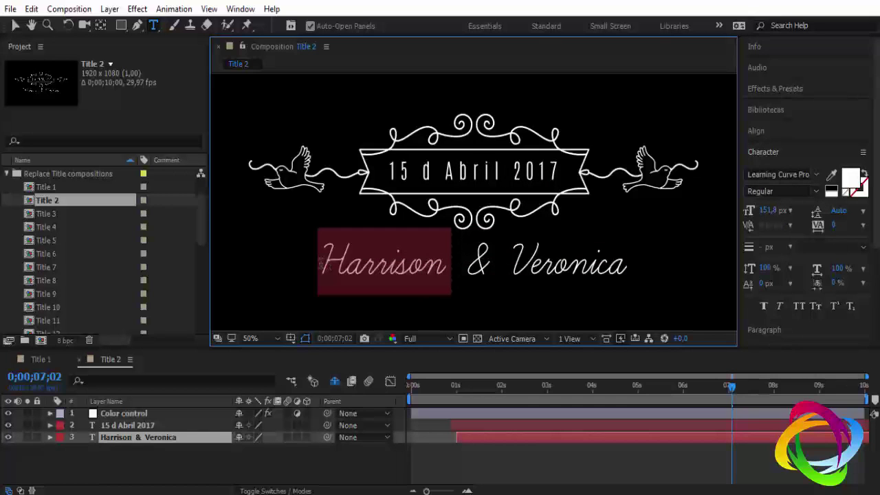
{"action": "type", "text": "Hélio"}
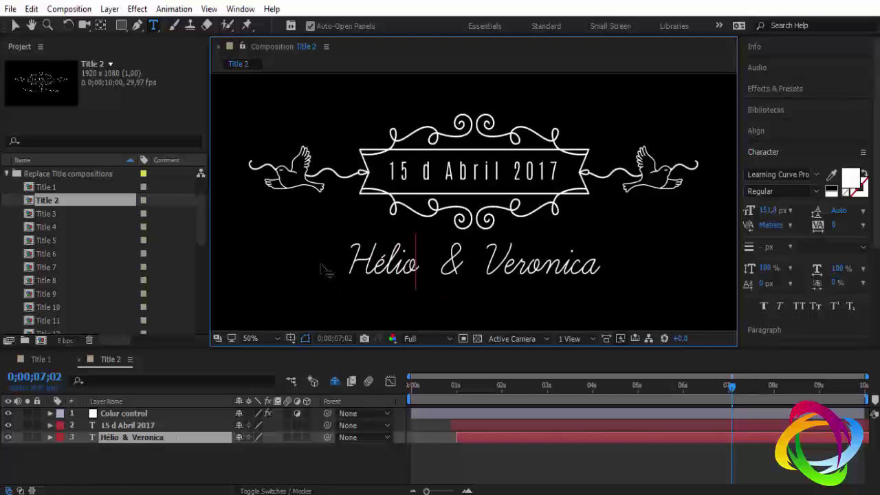
{"action": "type", "text": " reis"}
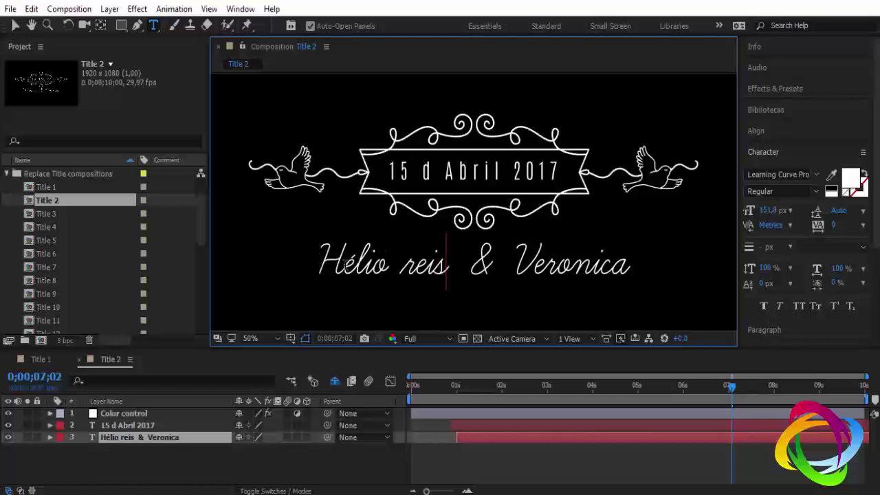
{"action": "left_click_drag", "start_coordinate": [518, 260], "coordinate": [664, 273]}
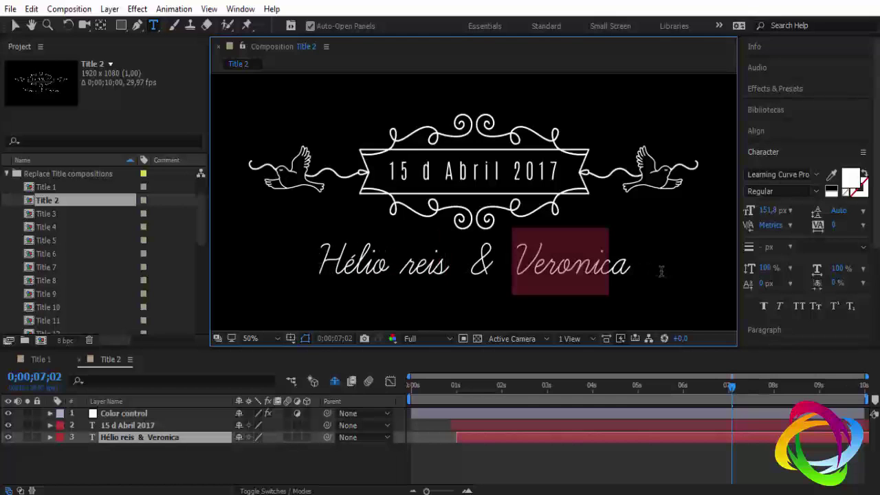
{"action": "type", "text": "C"}
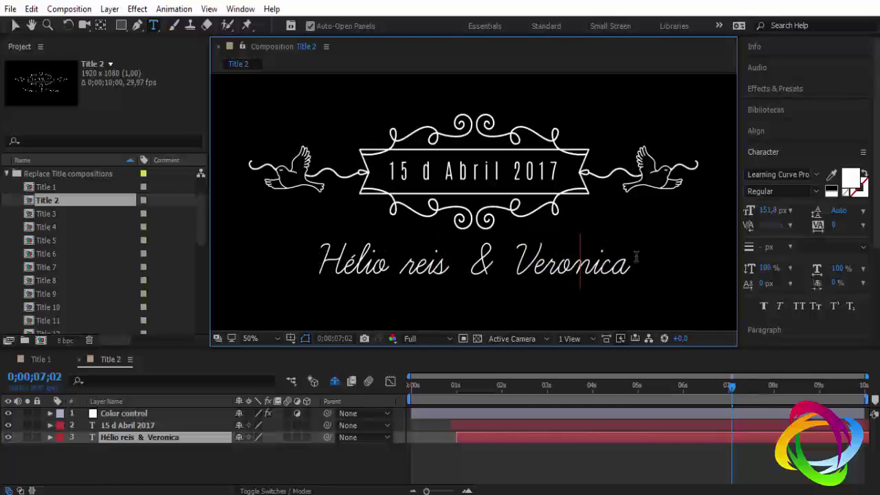
{"action": "type", "text": "aroline"}
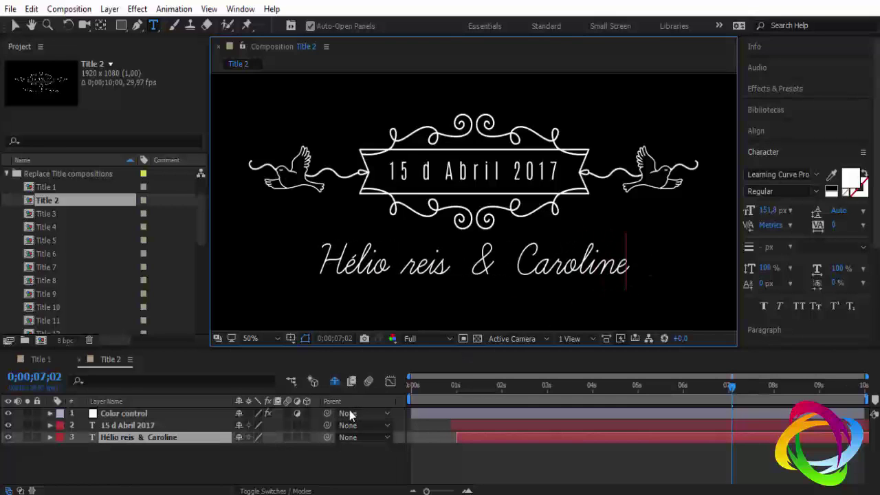
Step: Check the edited title against a transparent background and finish editing in Title 2
{"action": "left_click", "coordinate": [478, 339]}
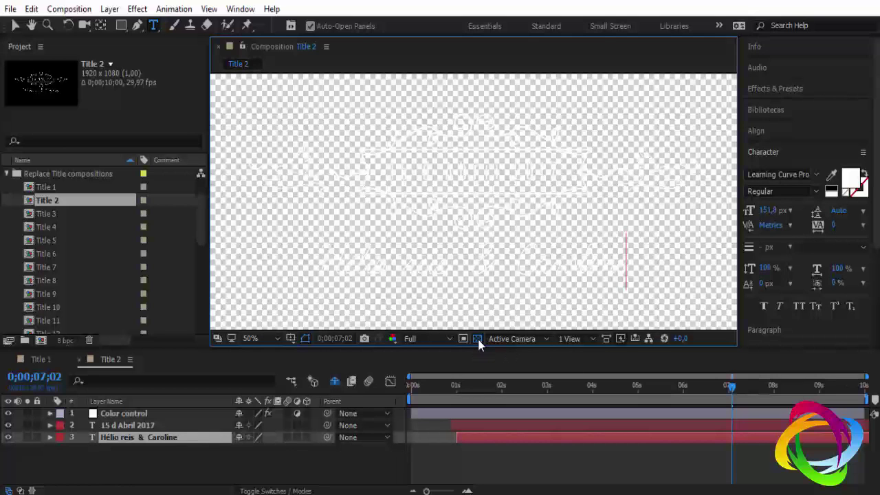
{"action": "left_click", "coordinate": [478, 339]}
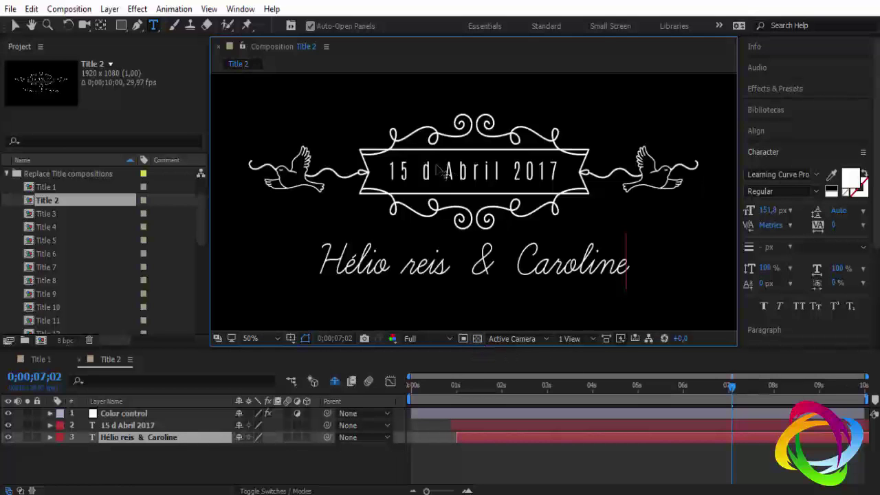
{"action": "left_click", "coordinate": [240, 461]}
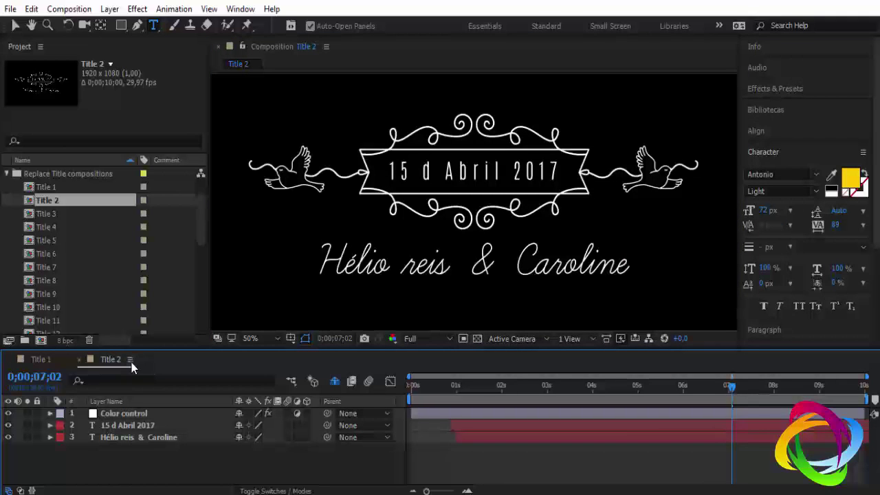
{"action": "left_click", "coordinate": [52, 200]}
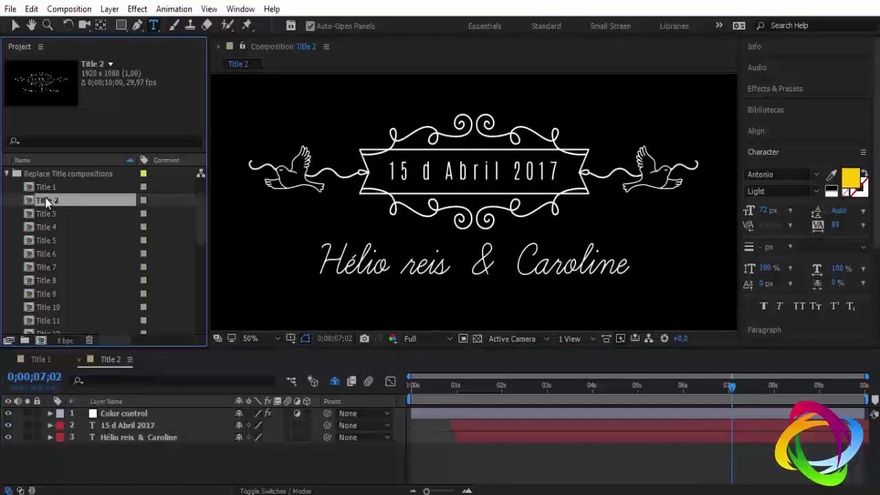
{"action": "left_click", "coordinate": [96, 372]}
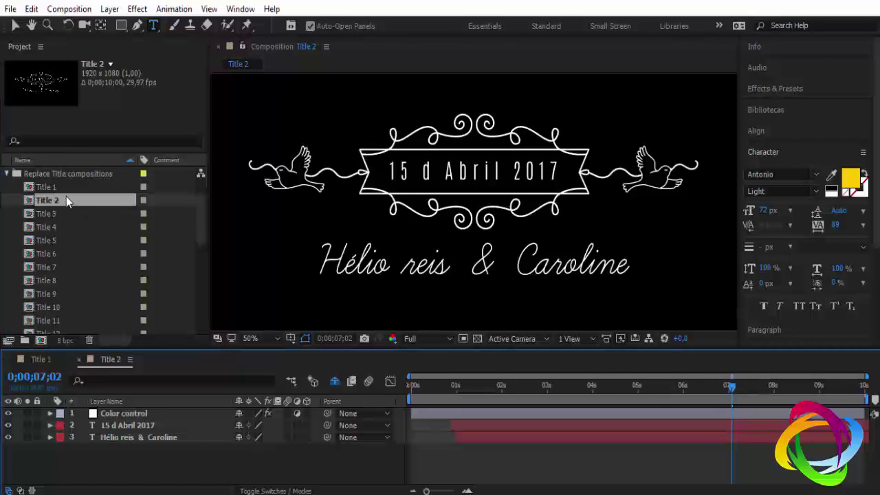
{"action": "left_click", "coordinate": [68, 9]}
Step: Queue Title 2 as a QuickTime movie with RGB + Alpha channels, output to 'Title 2.mov'
{"action": "left_click", "coordinate": [99, 143]}
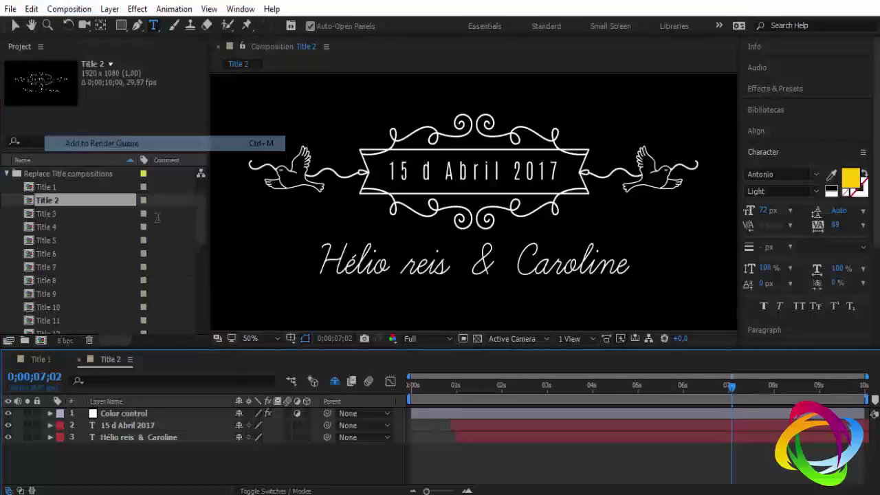
{"action": "left_click", "coordinate": [107, 454]}
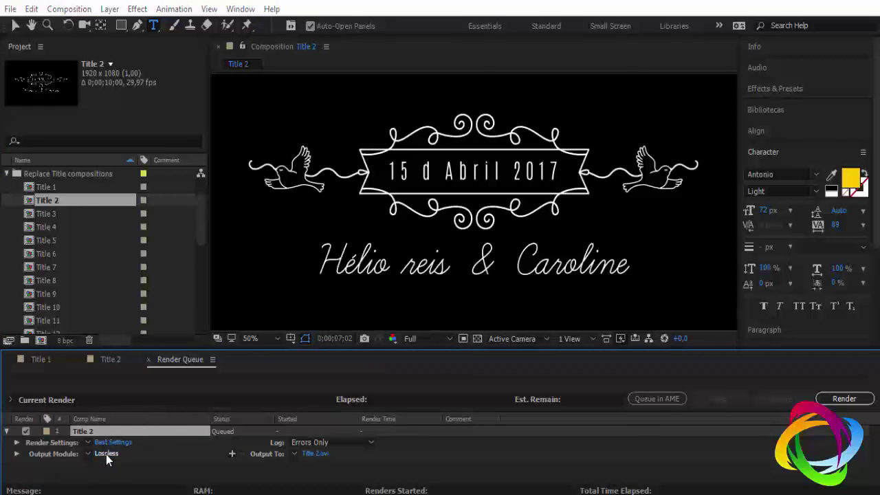
{"action": "left_click", "coordinate": [464, 74]}
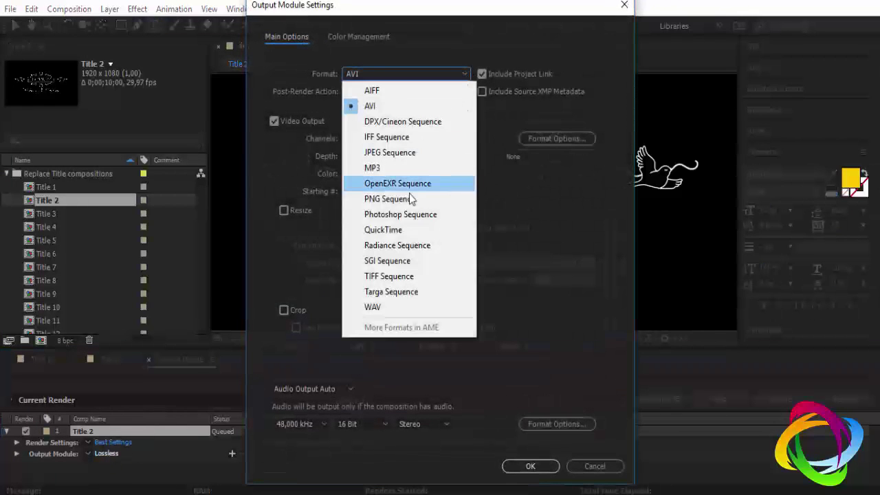
{"action": "left_click", "coordinate": [391, 231]}
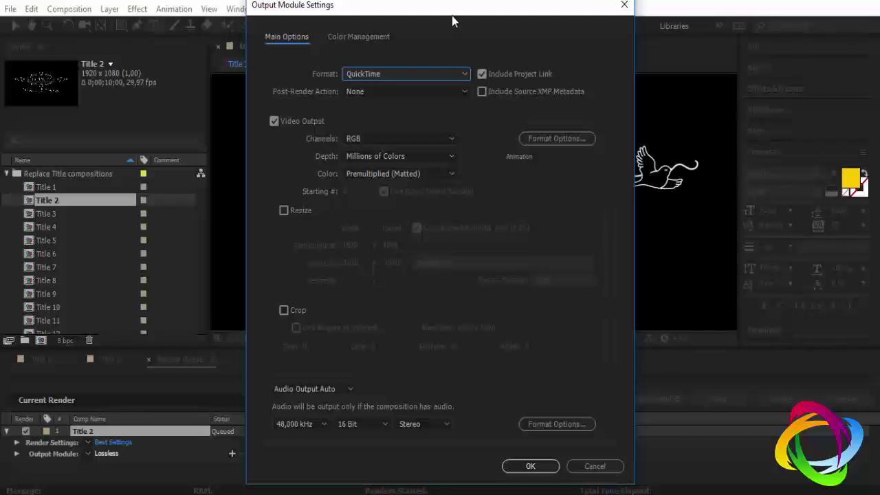
{"action": "left_click_drag", "start_coordinate": [452, 15], "coordinate": [318, 7]}
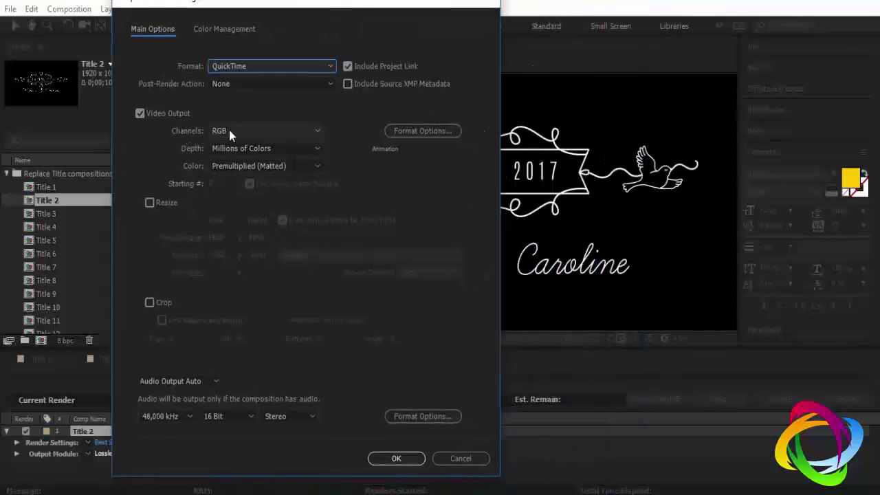
{"action": "left_click", "coordinate": [316, 131]}
{"action": "left_click", "coordinate": [238, 179]}
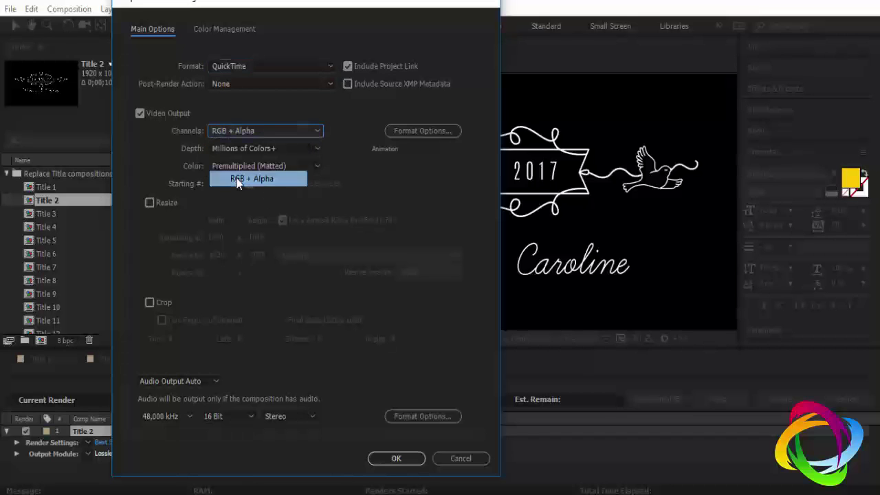
{"action": "left_click", "coordinate": [403, 458]}
{"action": "left_click", "coordinate": [315, 453]}
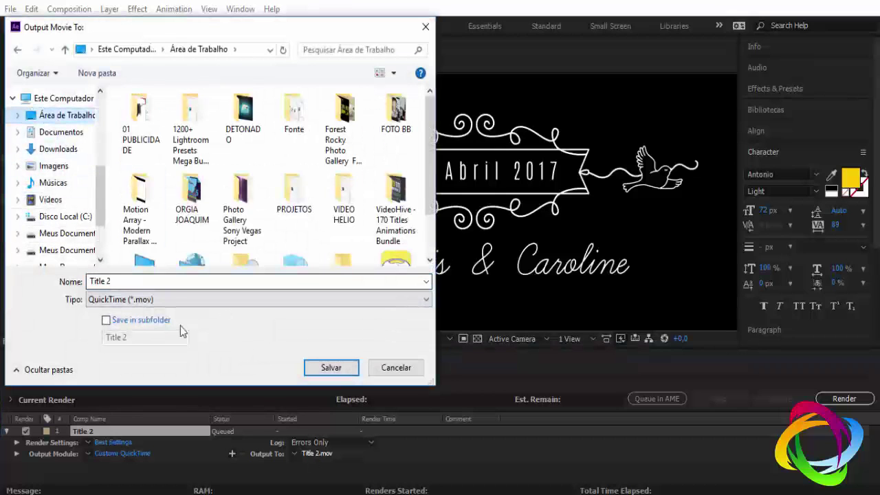
{"action": "left_click", "coordinate": [328, 366]}
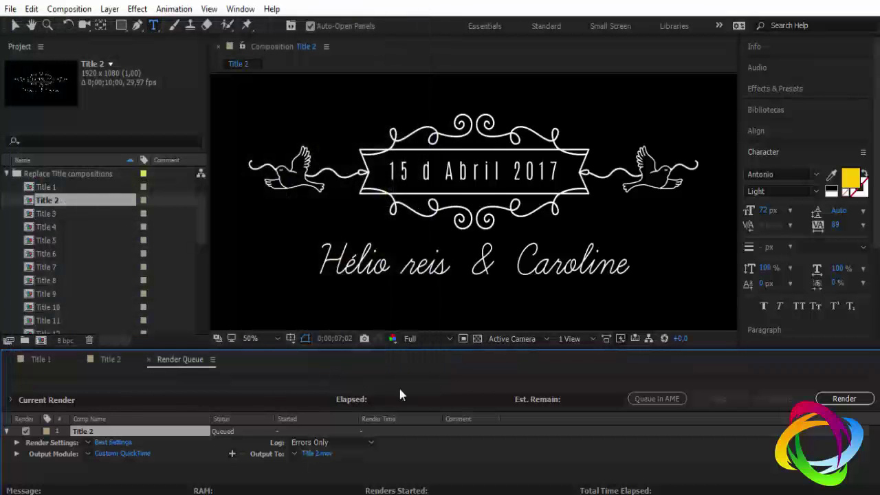
Step: Render the queued Title 2 to 'Title 2.mov' from the Render Queue
{"action": "left_click", "coordinate": [844, 399]}
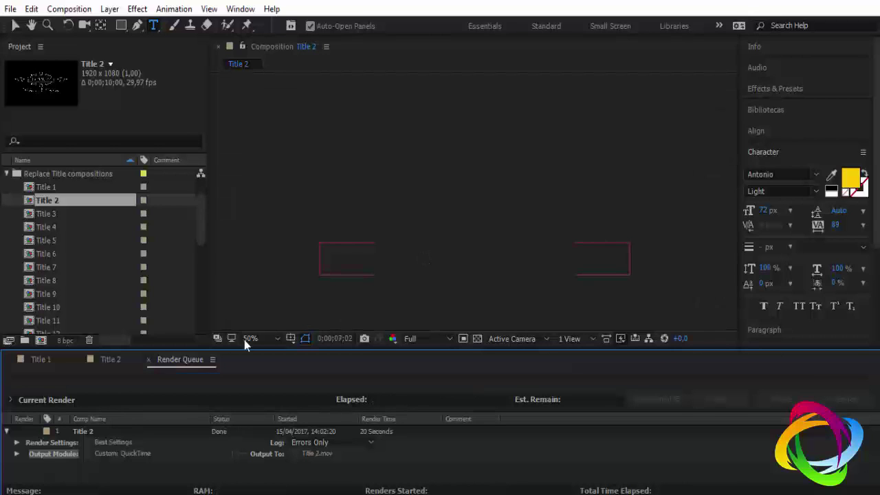
Step: Close the render queue and Title 2, then open the Title 9 composition
{"action": "left_click", "coordinate": [148, 360]}
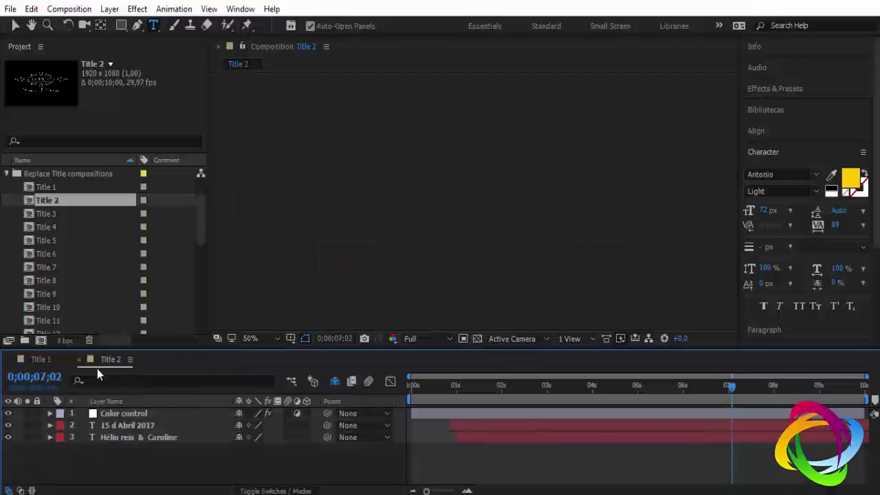
{"action": "left_click", "coordinate": [80, 361]}
{"action": "left_click", "coordinate": [49, 293]}
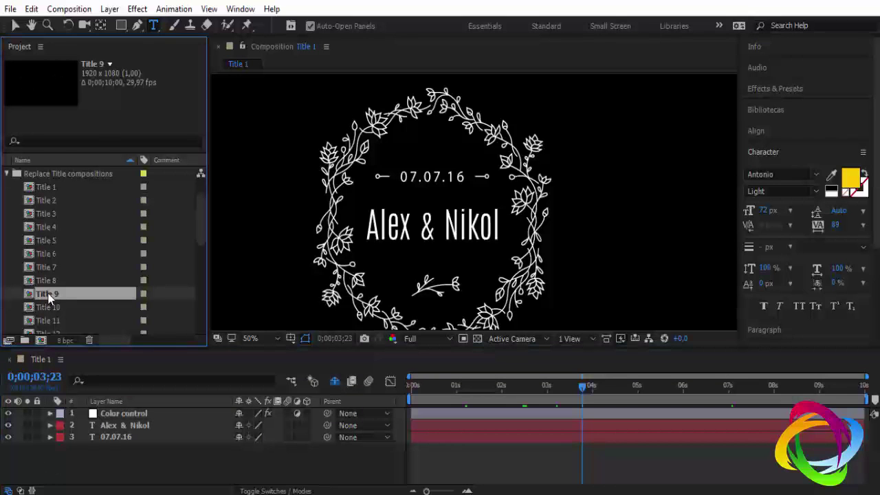
{"action": "double_click", "coordinate": [51, 295]}
Step: Replace the JERRY and LUCY text layers with the new couple's names
{"action": "left_click", "coordinate": [526, 397]}
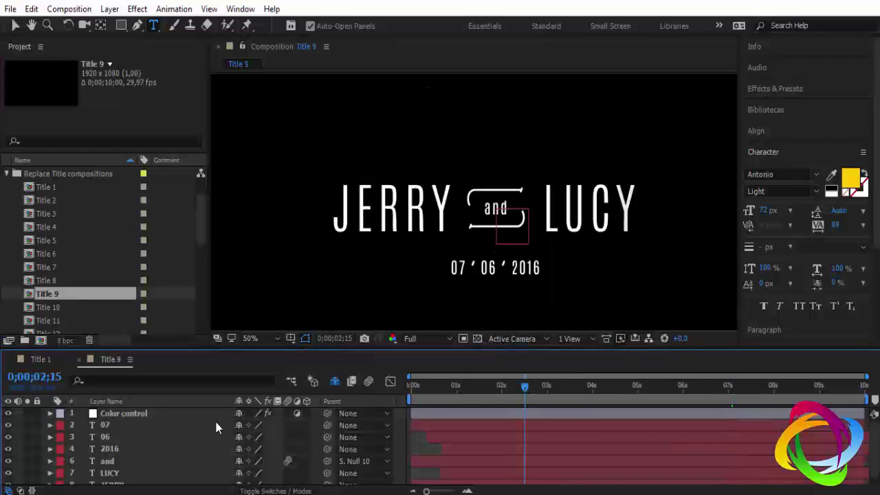
{"action": "left_click", "coordinate": [106, 426]}
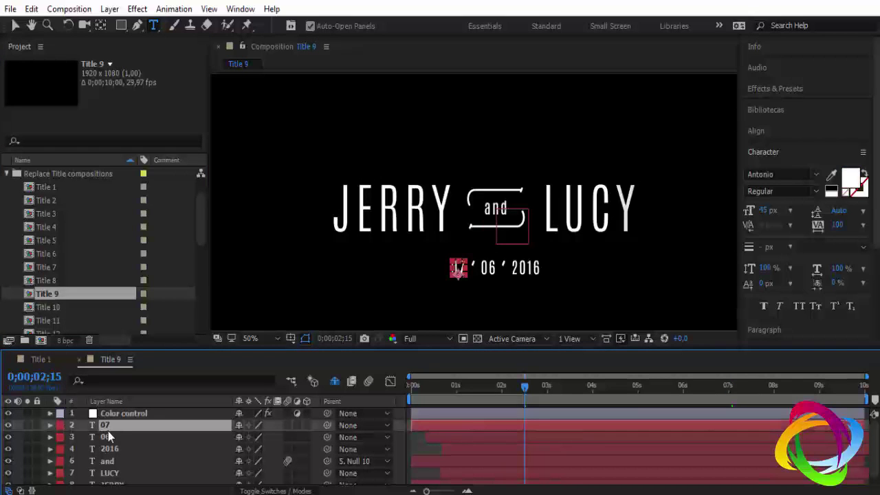
{"action": "scroll", "coordinate": [131, 464], "scroll_direction": "down", "scroll_amount": 1}
{"action": "left_click", "coordinate": [122, 467]}
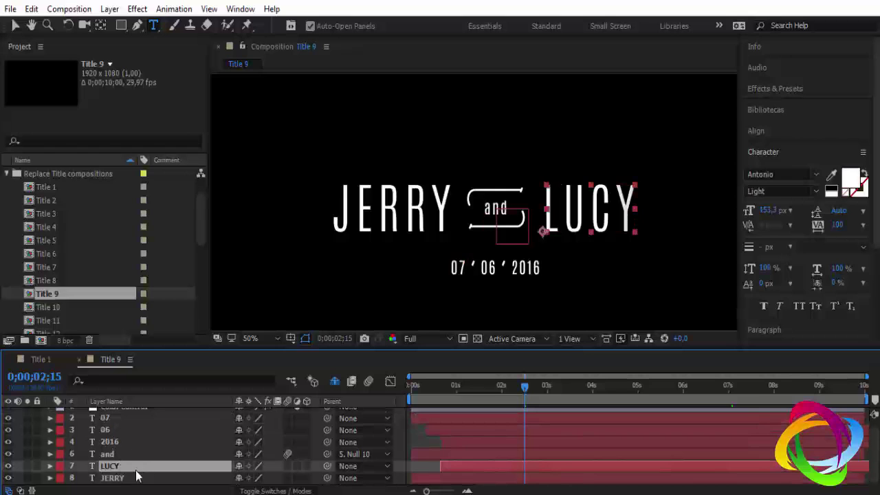
{"action": "double_click", "coordinate": [114, 477]}
{"action": "type", "text": "H"}
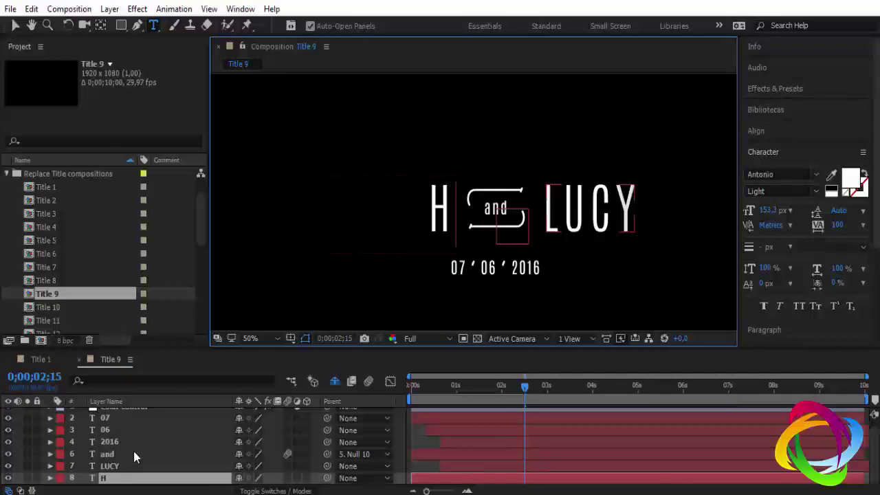
{"action": "type", "text": "élio"}
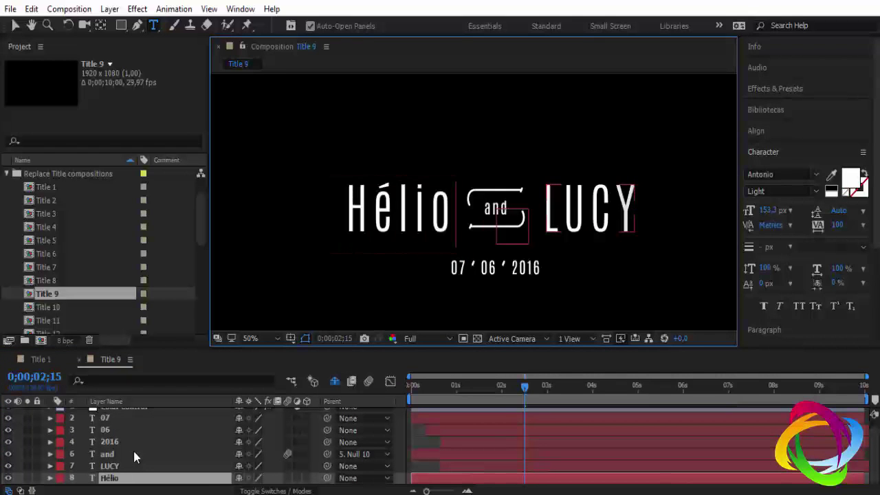
{"action": "double_click", "coordinate": [114, 467]}
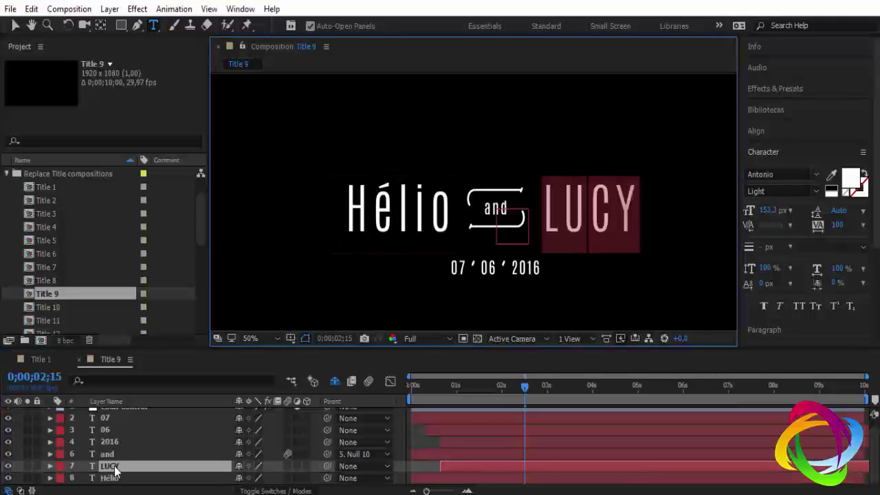
{"action": "type", "text": "HRD"}
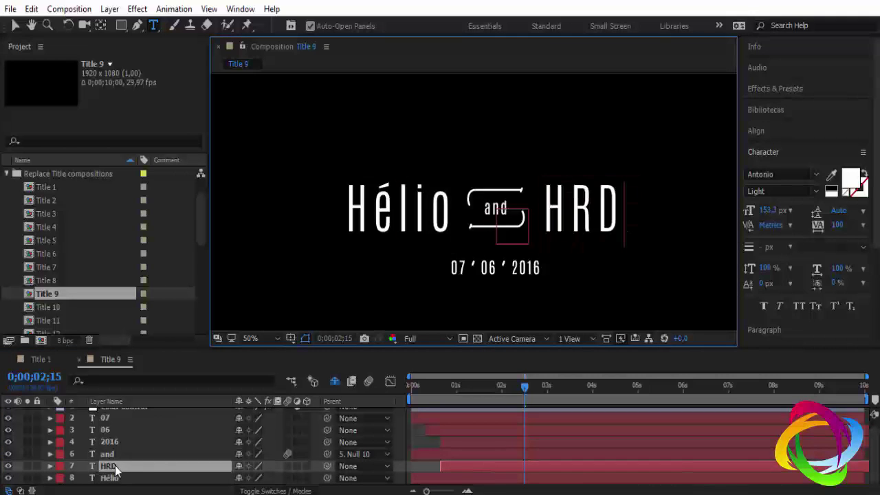
Step: Add Title 9 to the render queue and try QuickTime in its Output Module
{"action": "left_click", "coordinate": [50, 296]}
{"action": "left_click", "coordinate": [69, 9]}
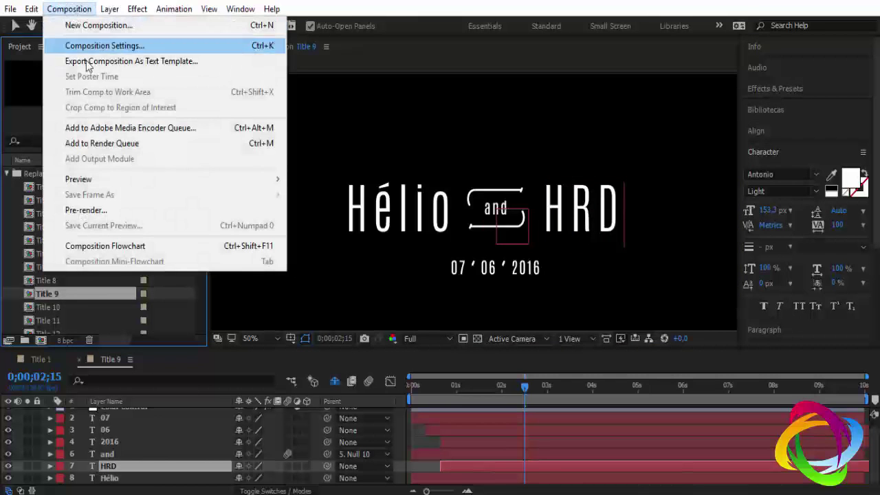
{"action": "left_click", "coordinate": [102, 143]}
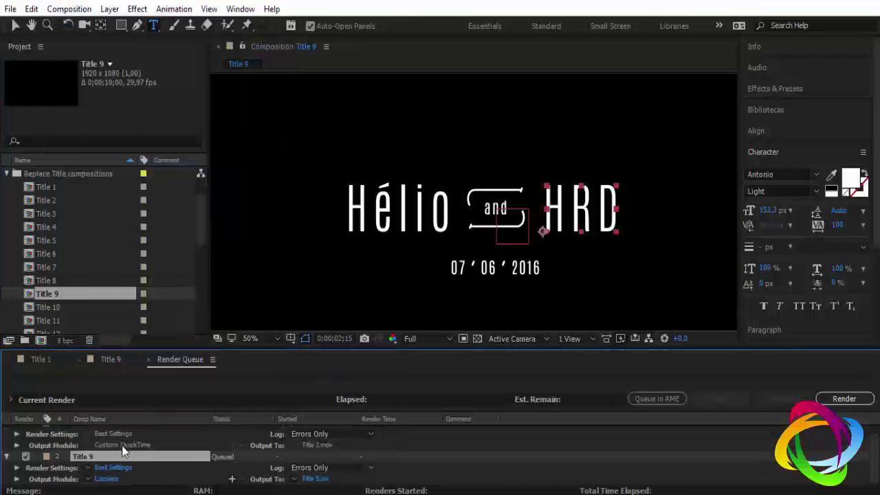
{"action": "left_click", "coordinate": [107, 478]}
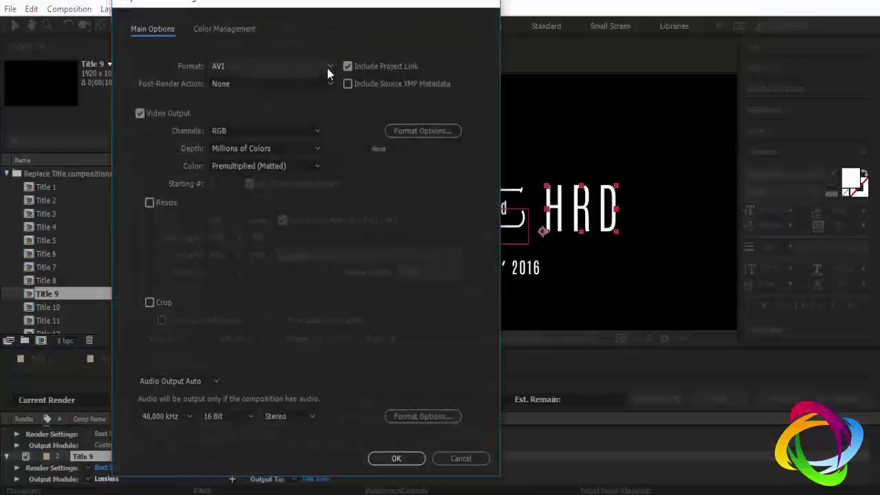
{"action": "left_click", "coordinate": [327, 66]}
{"action": "left_click", "coordinate": [267, 221]}
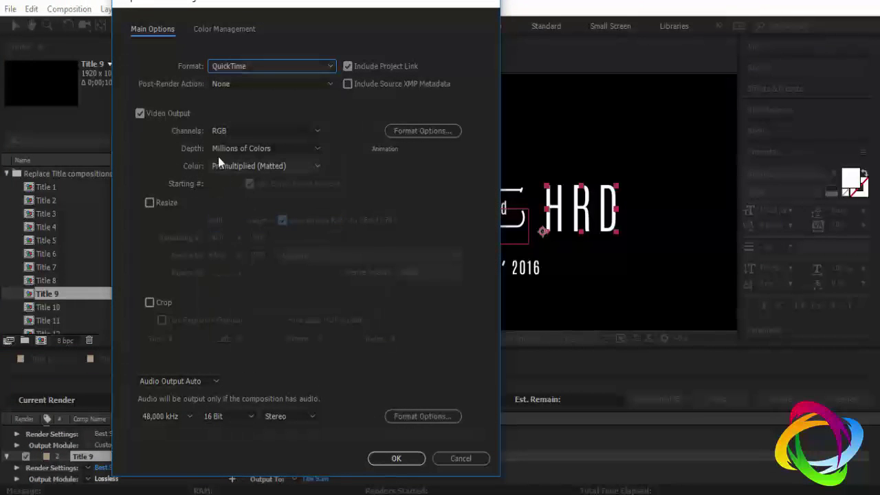
{"action": "left_click", "coordinate": [456, 458]}
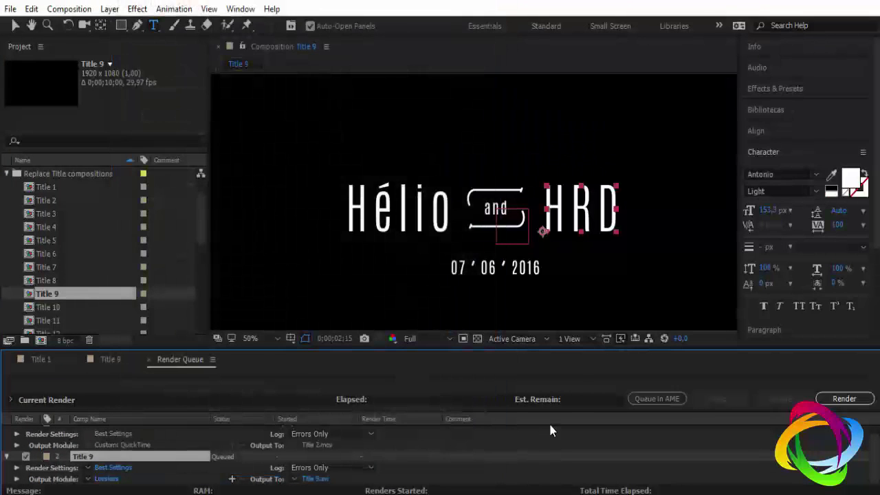
Step: Check the title over transparency, then set the Output Module to QuickTime with RGB + Alpha
{"action": "left_click", "coordinate": [482, 339]}
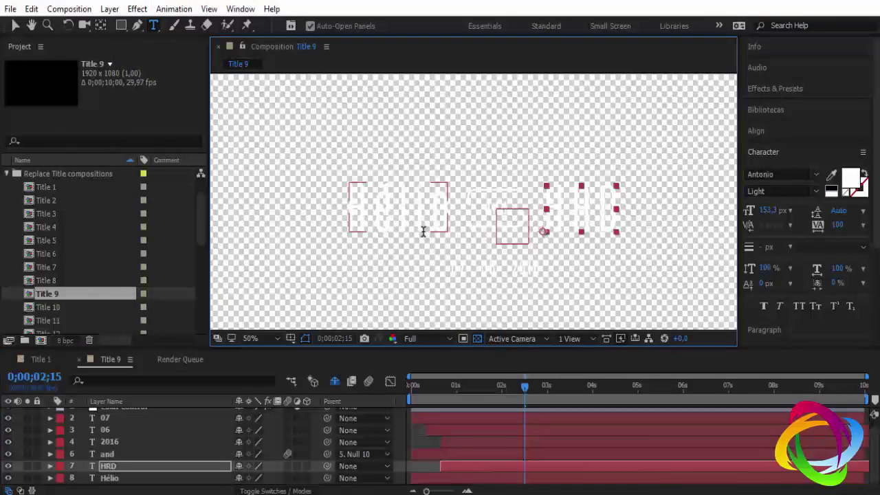
{"action": "left_click", "coordinate": [480, 339]}
{"action": "left_click", "coordinate": [171, 361]}
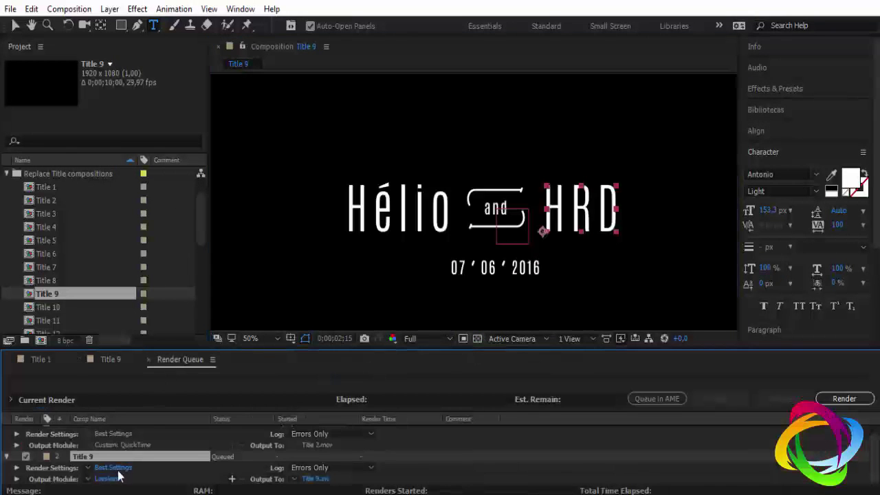
{"action": "left_click", "coordinate": [112, 479]}
{"action": "left_click", "coordinate": [326, 70]}
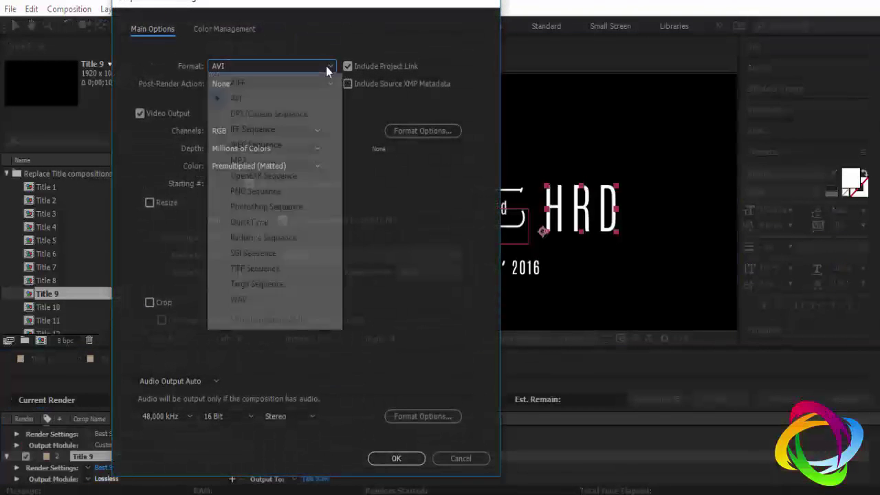
{"action": "left_click", "coordinate": [265, 222]}
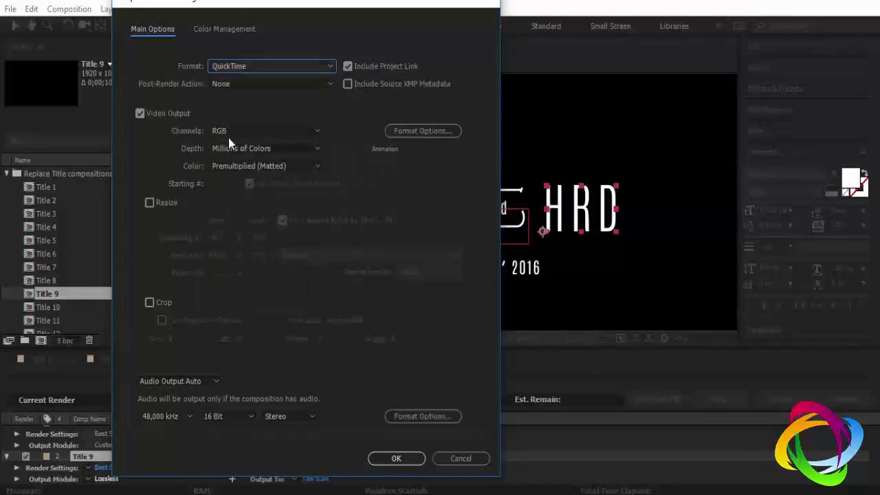
{"action": "left_click", "coordinate": [303, 132]}
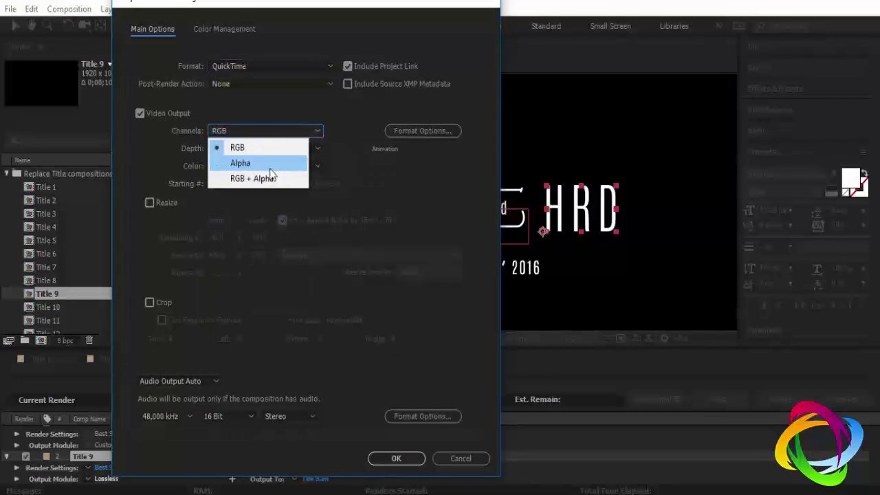
{"action": "left_click", "coordinate": [255, 178]}
{"action": "left_click", "coordinate": [396, 459]}
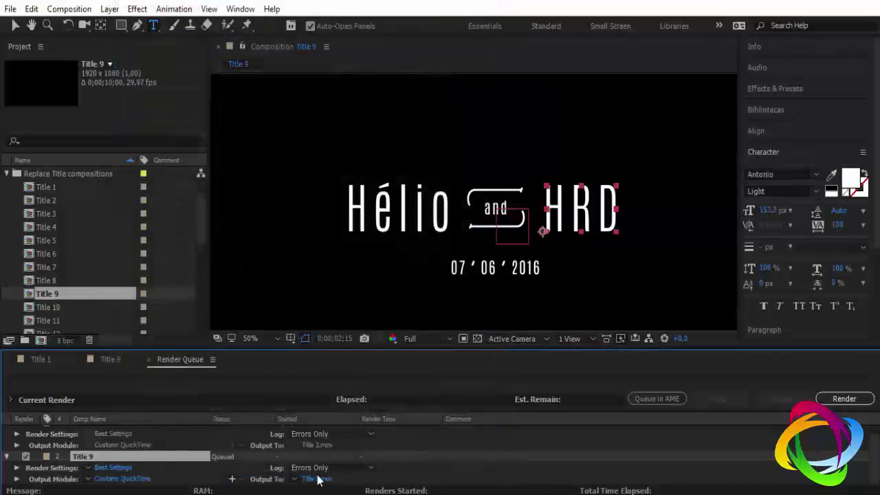
Step: Set the output file Title 9.mov to save on the Desktop
{"action": "left_click", "coordinate": [316, 479]}
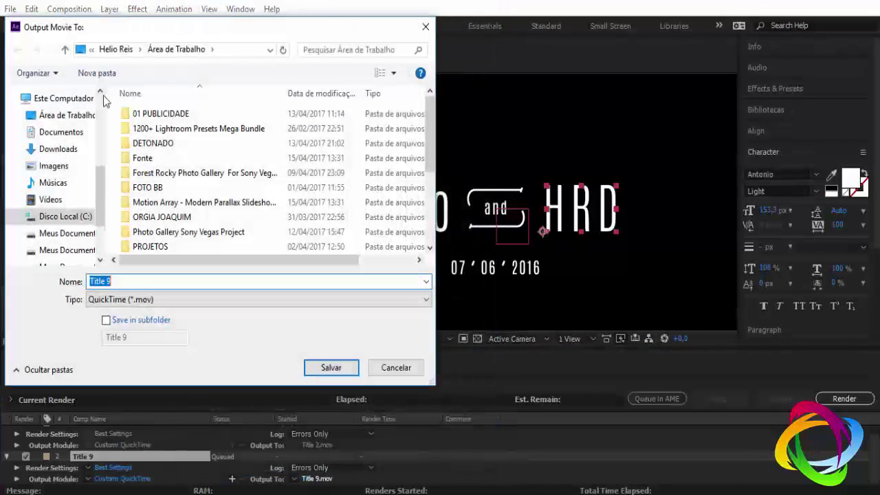
{"action": "left_click", "coordinate": [58, 118]}
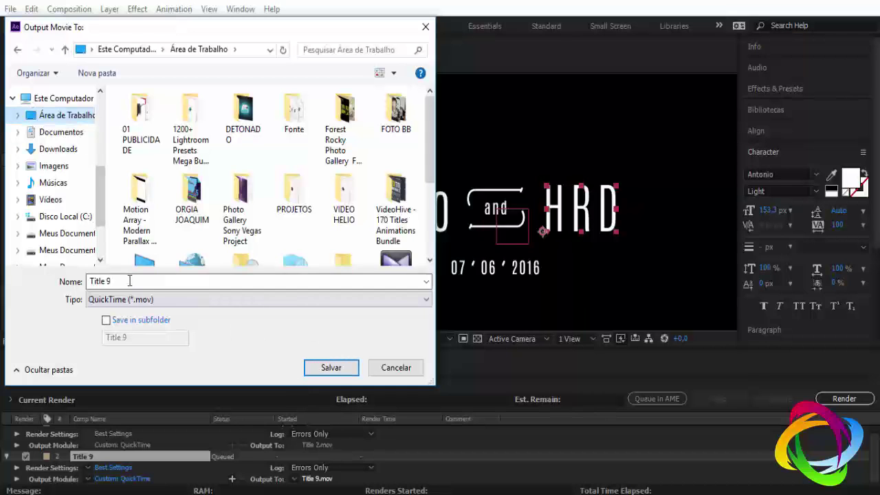
{"action": "left_click", "coordinate": [331, 367]}
Step: Render Title 9 from the queue until it shows Done
{"action": "left_click", "coordinate": [841, 399]}
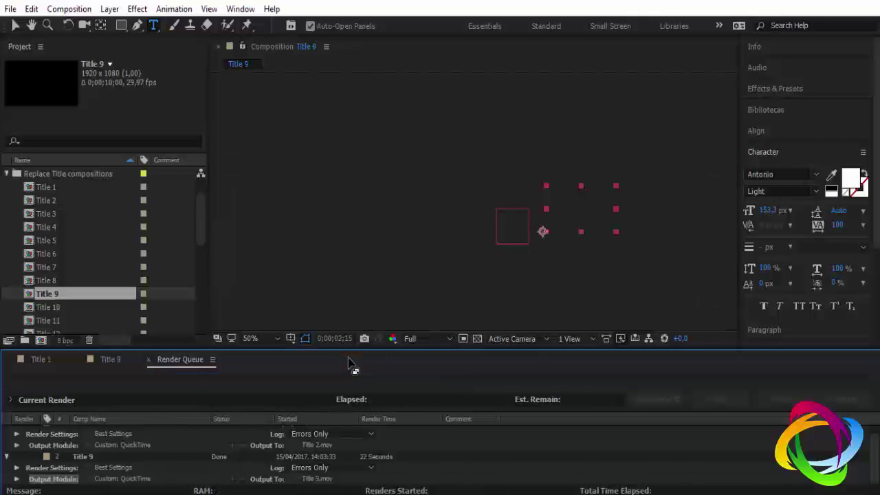
Step: Close the Render Queue, Title 9 and Title 1 tabs and answer the save prompt
{"action": "left_click", "coordinate": [145, 359]}
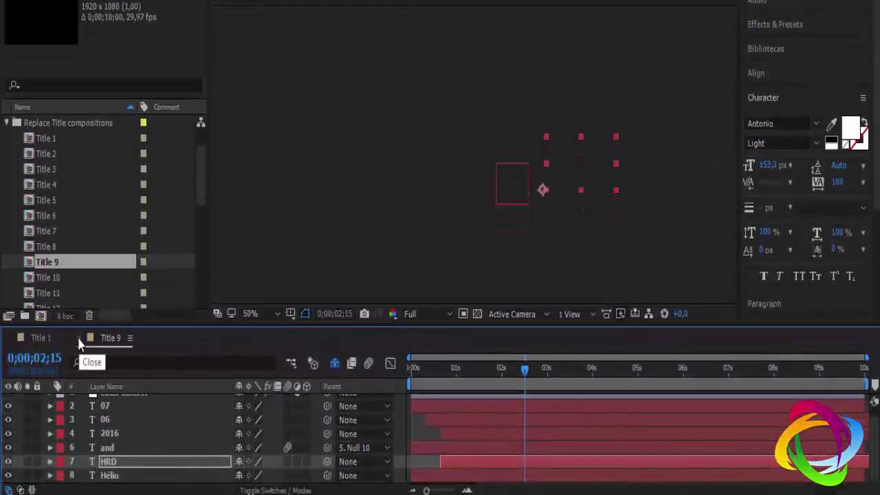
{"action": "left_click", "coordinate": [79, 339]}
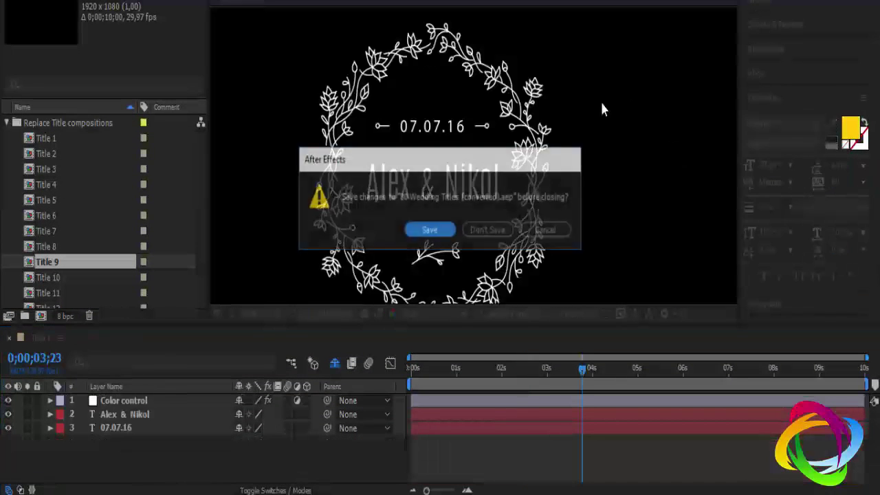
{"action": "left_click", "coordinate": [481, 232]}
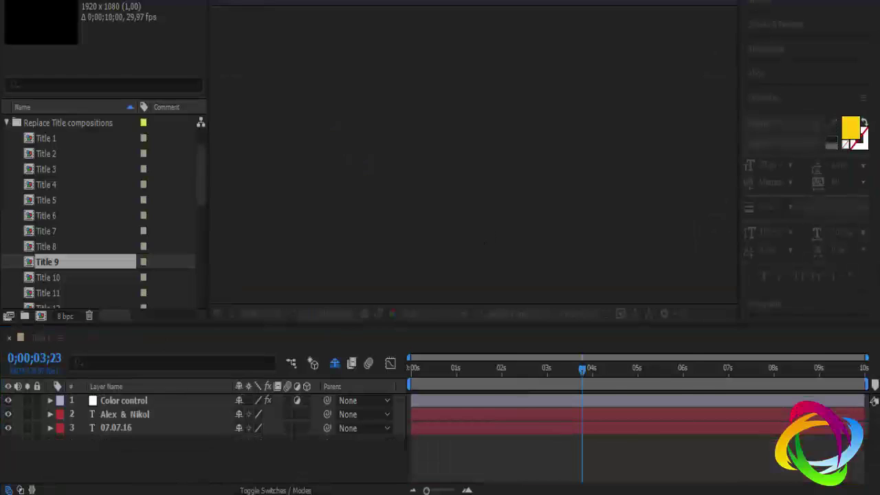